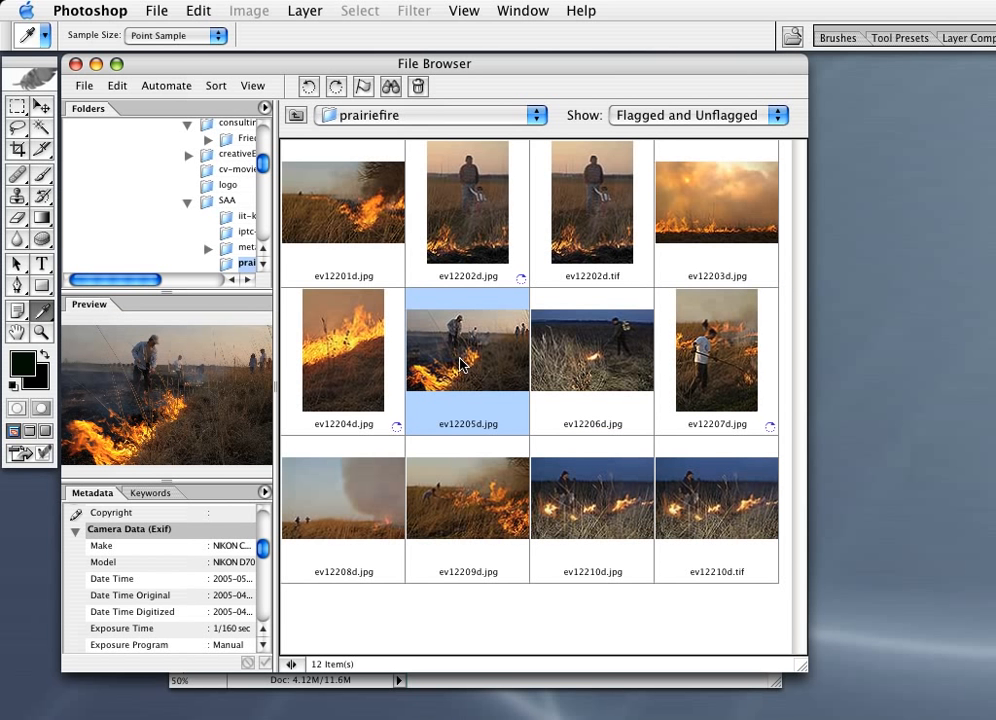
Step: Open the photo ev12205d.jpg and bring up its File Info with the Keywords field active
double_click(463, 370)
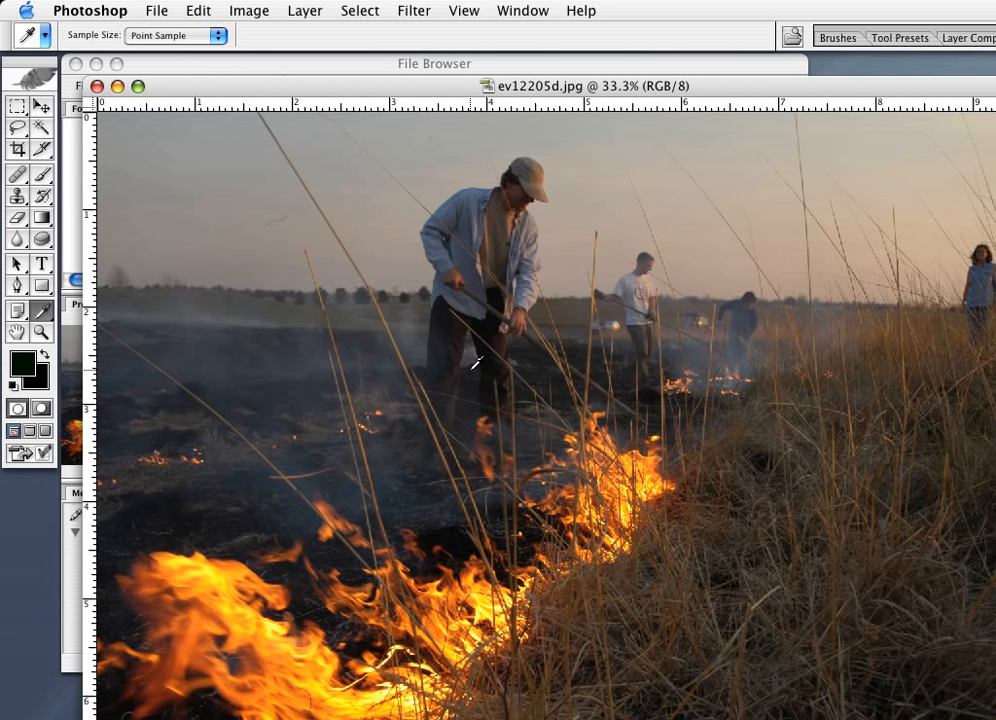
click(158, 12)
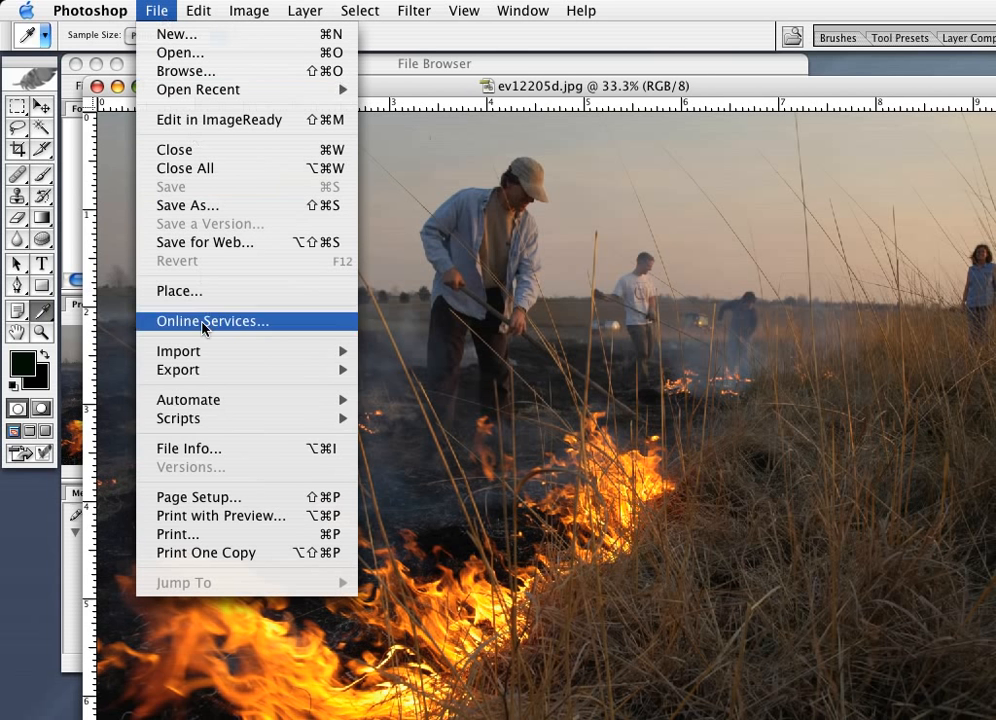
click(214, 454)
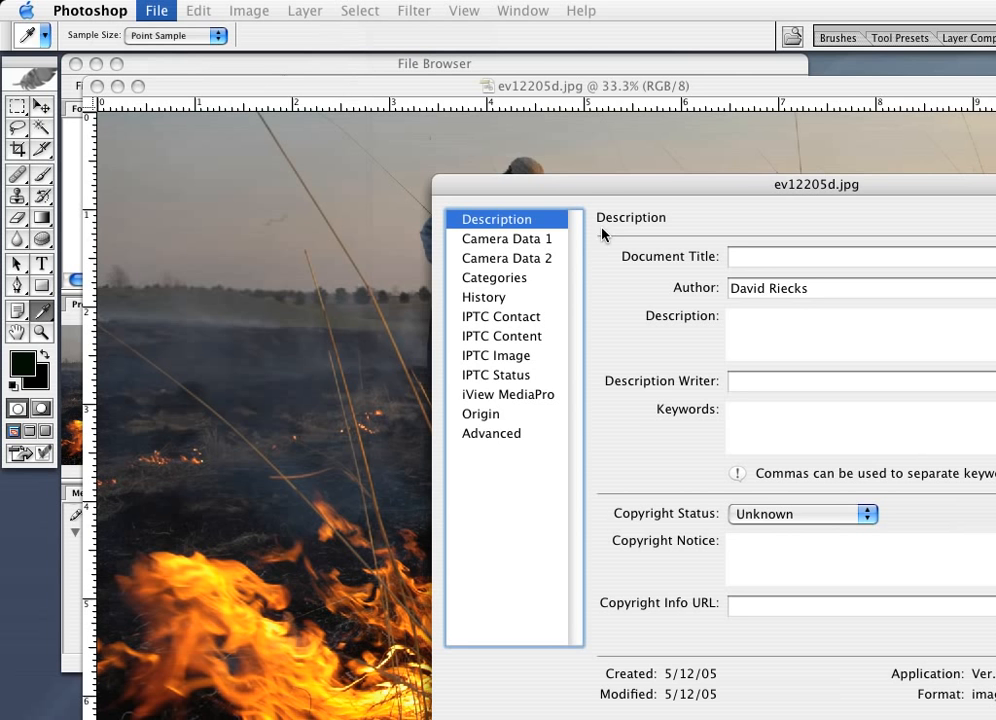
drag(656, 193, 336, 94)
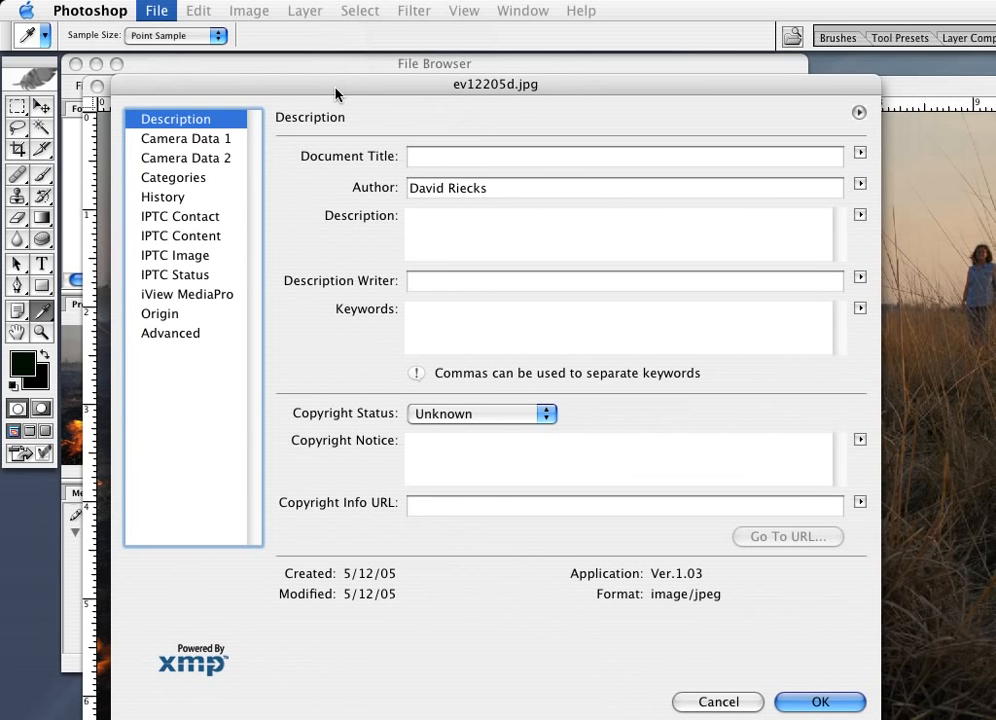
click(440, 318)
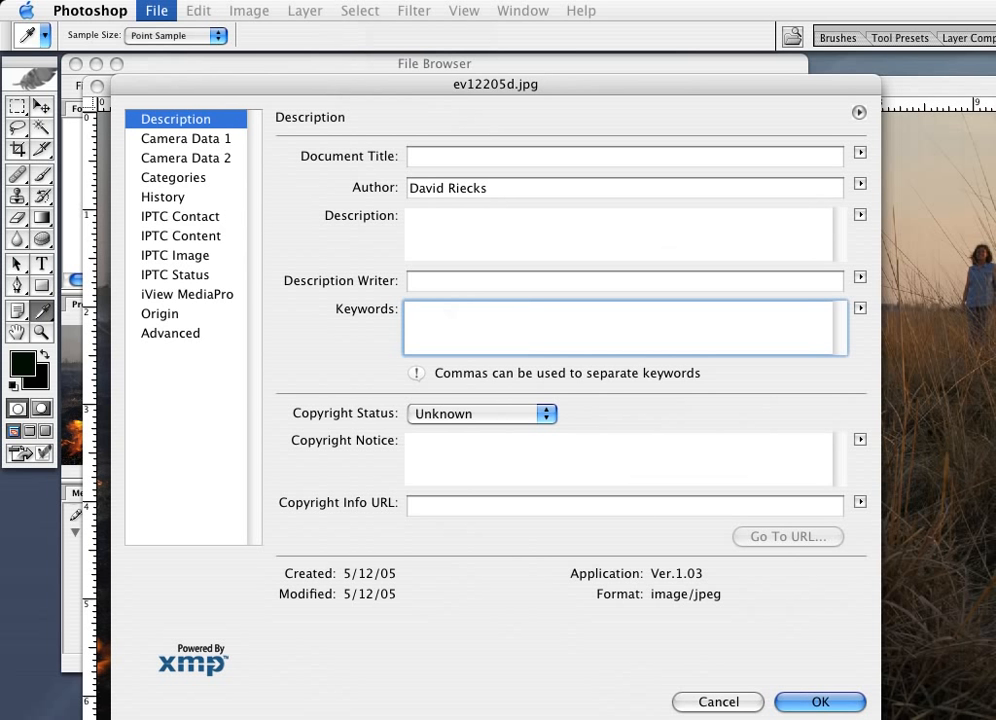
Step: Switch to TextEdit and copy the third keyword paragraph in MasterKeywords, from "ecology, ecosystem" through "thirtyish", and return to Photoshop
key(super+Tab)
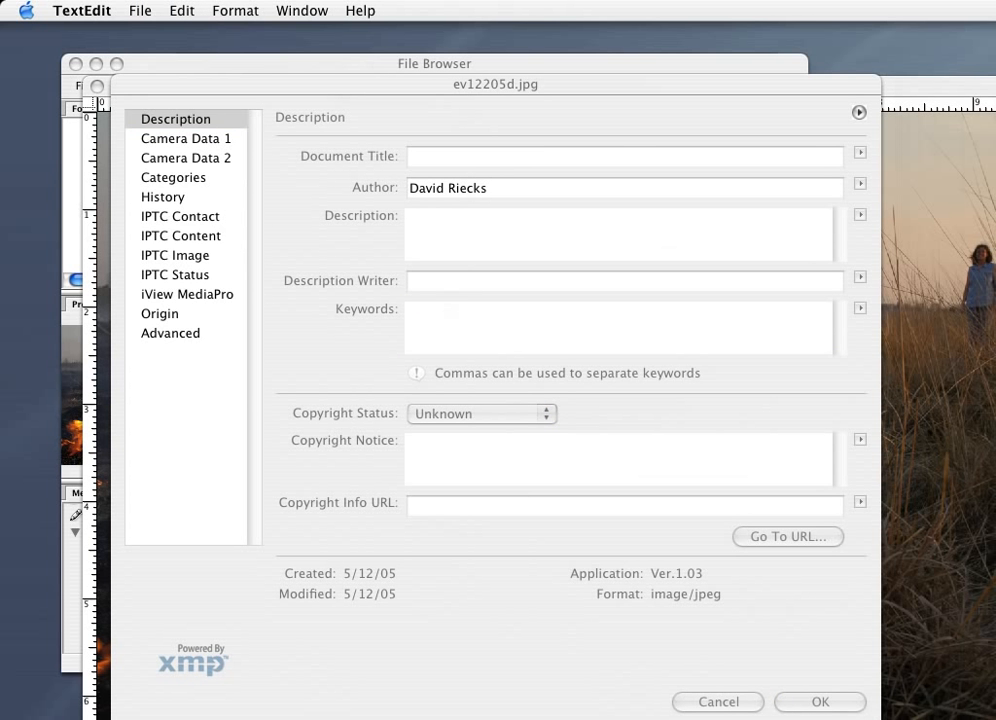
drag(995, 574, 610, 329)
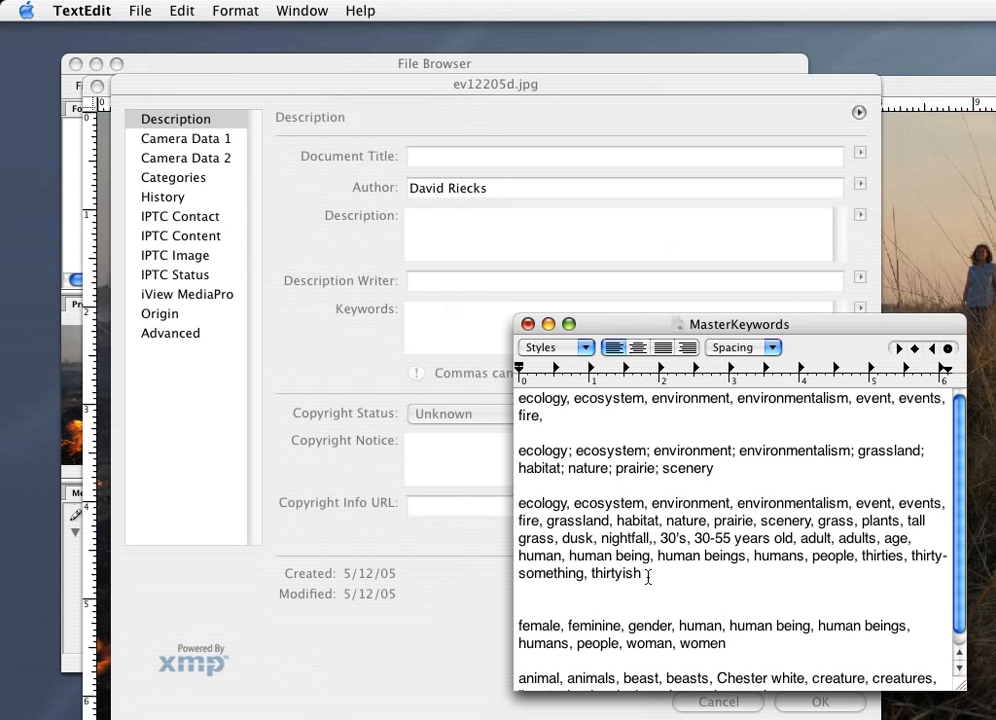
drag(648, 577, 489, 507)
key(super+c)
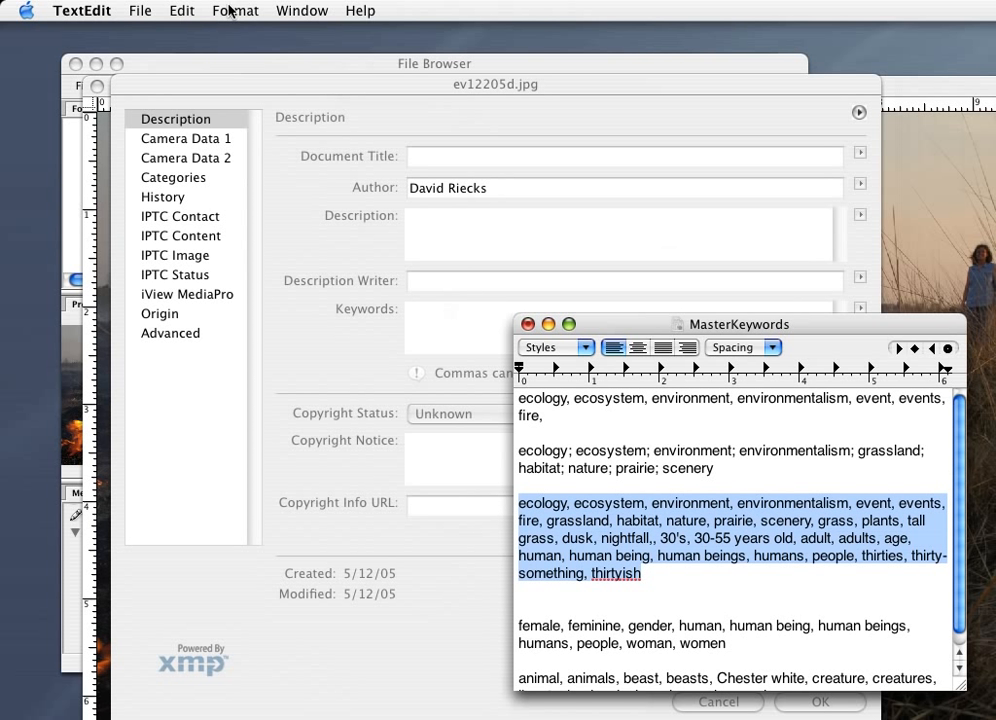
click(181, 10)
click(215, 100)
click(391, 104)
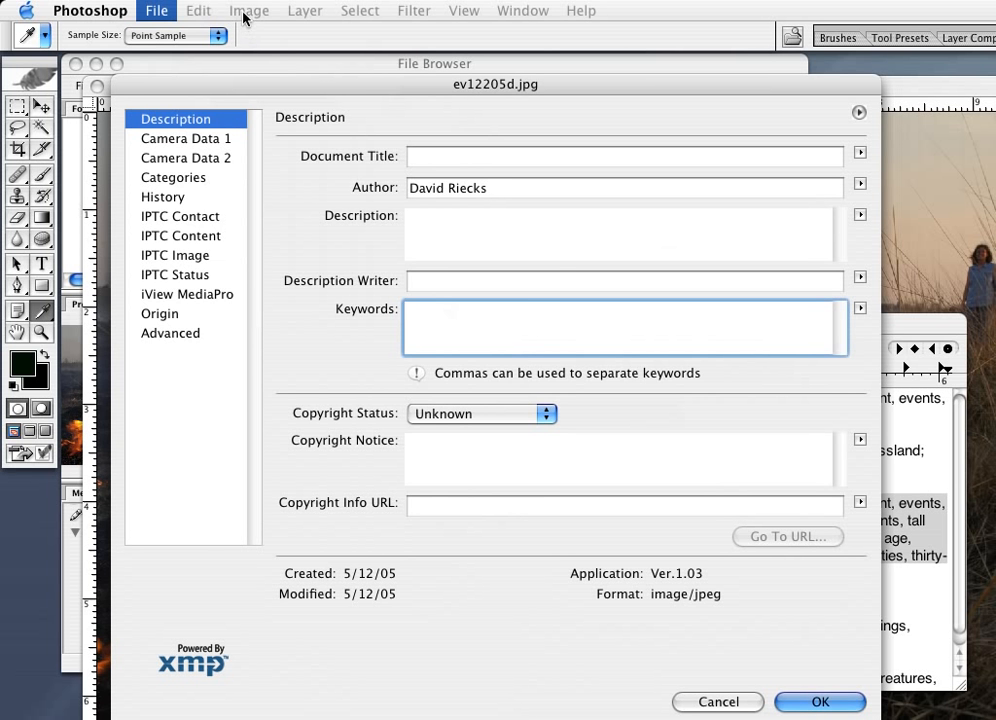
Step: Paste the copied keyword list into the Keywords field of the opened photo's File Info
click(198, 10)
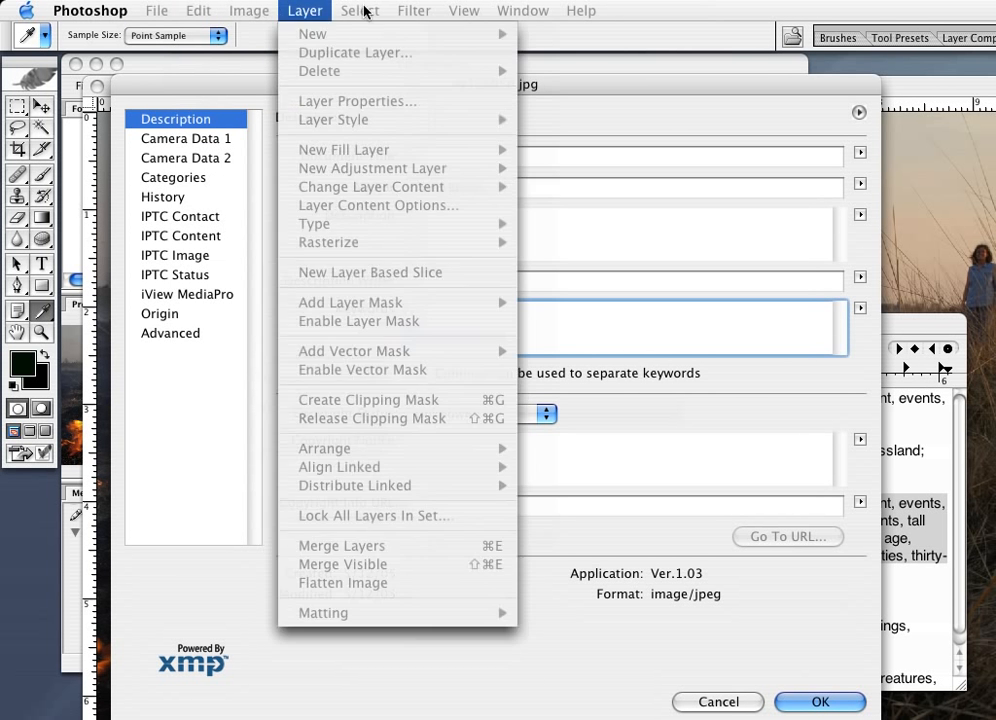
click(636, 7)
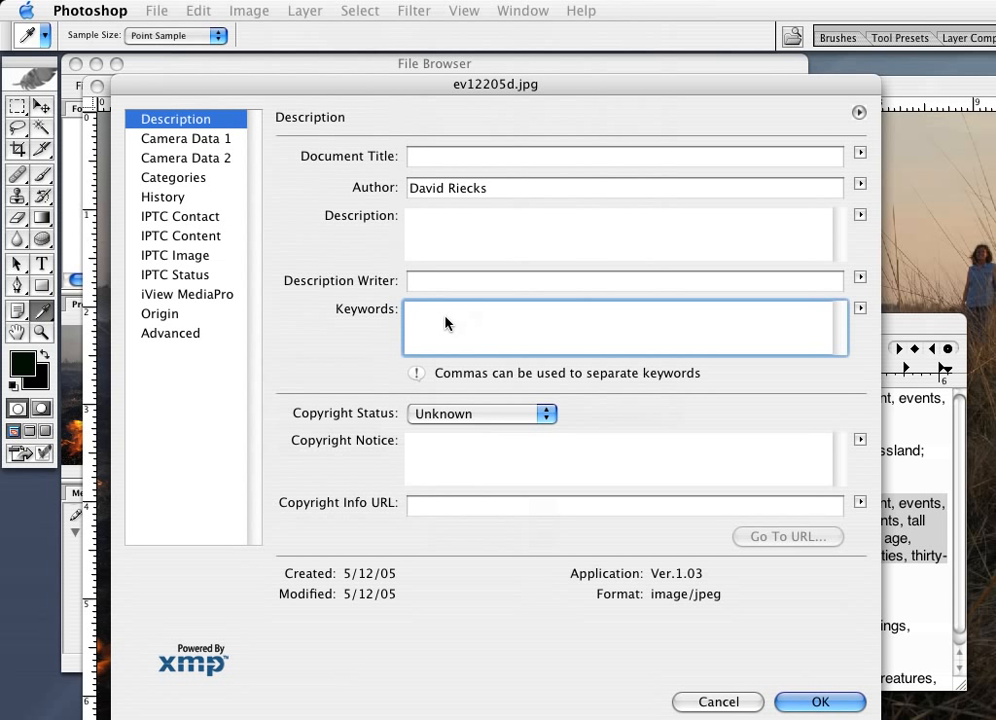
key(super+v)
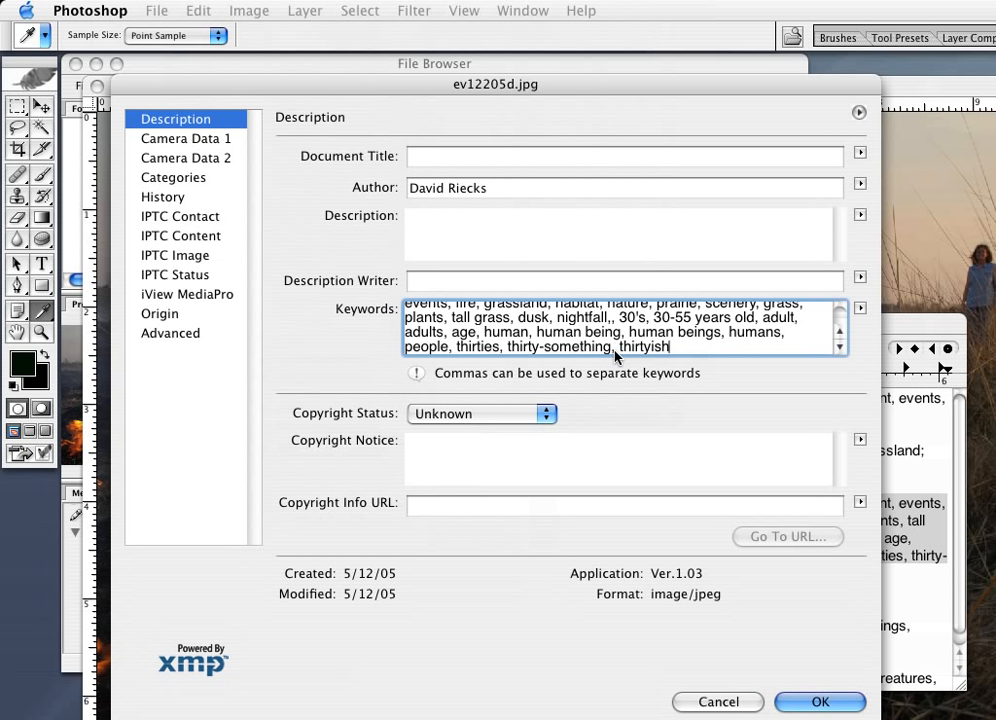
Step: Examine the separators in the pasted keywords before and after visiting the Categories page and returning to Description
drag(615, 349, 611, 349)
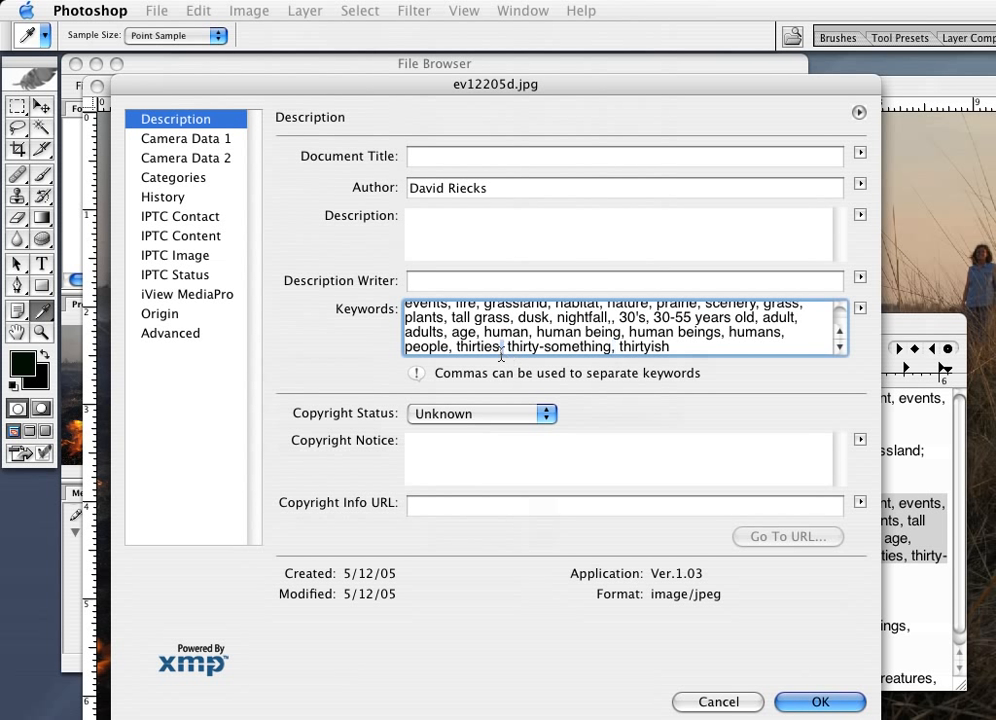
drag(504, 348, 500, 348)
click(157, 180)
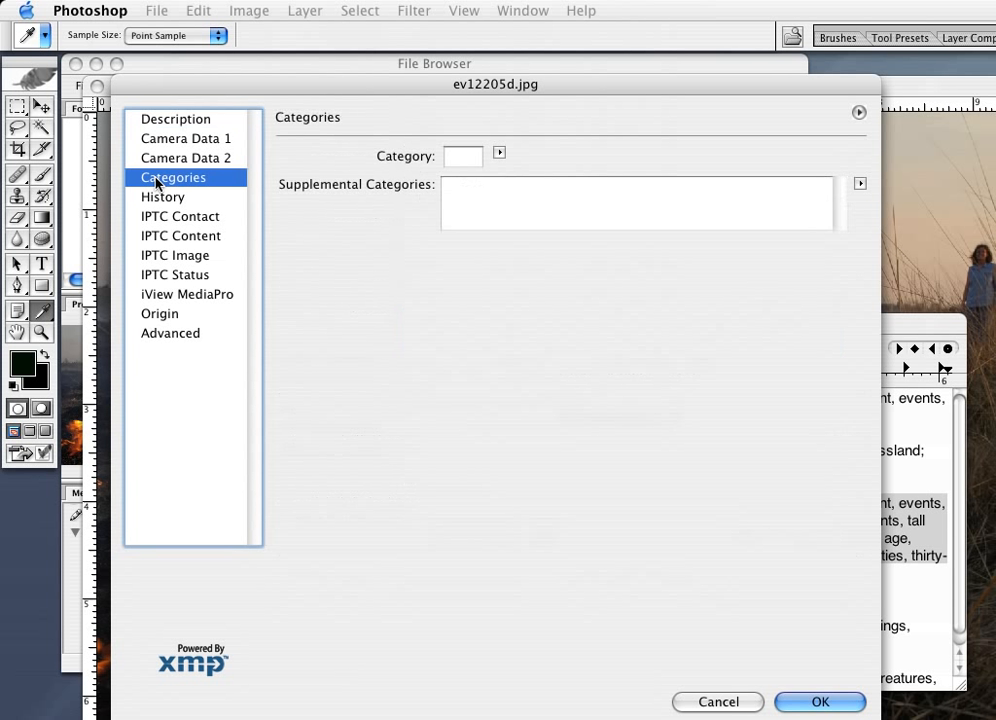
click(188, 122)
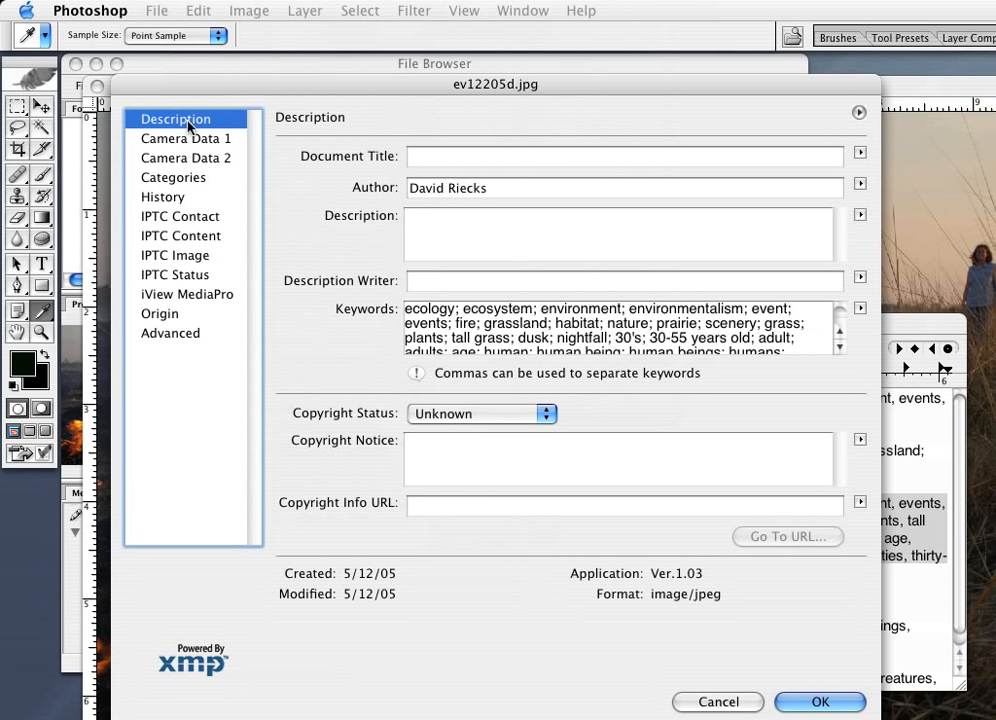
click(448, 332)
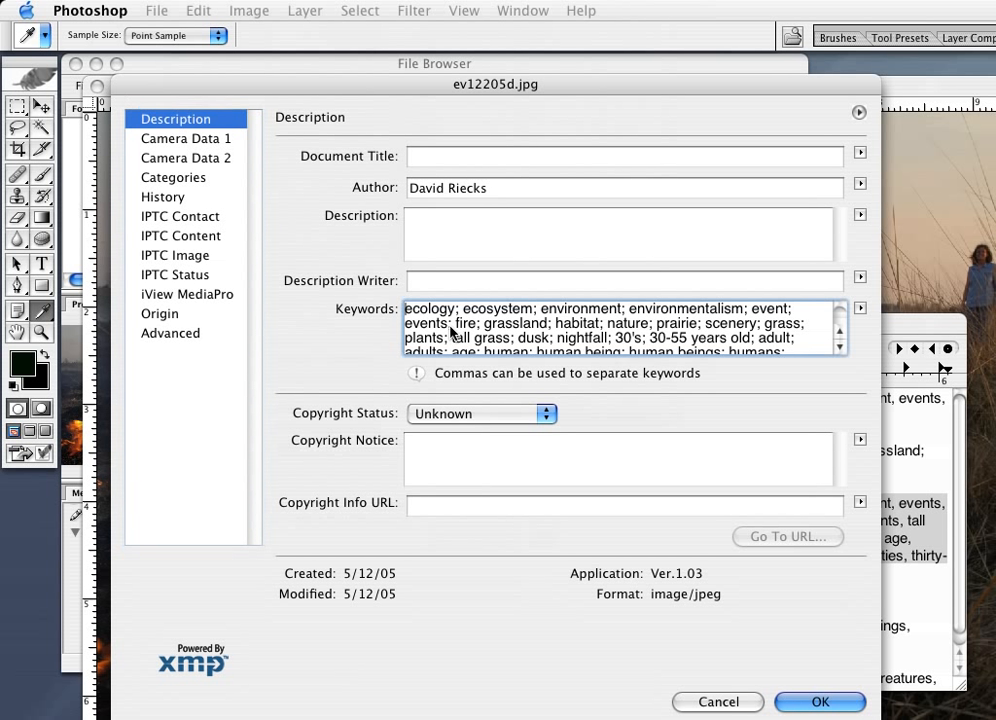
Step: Discard the File Info changes and close the ev12205d.jpg image
key(BackSpace)
text(;)
click(724, 704)
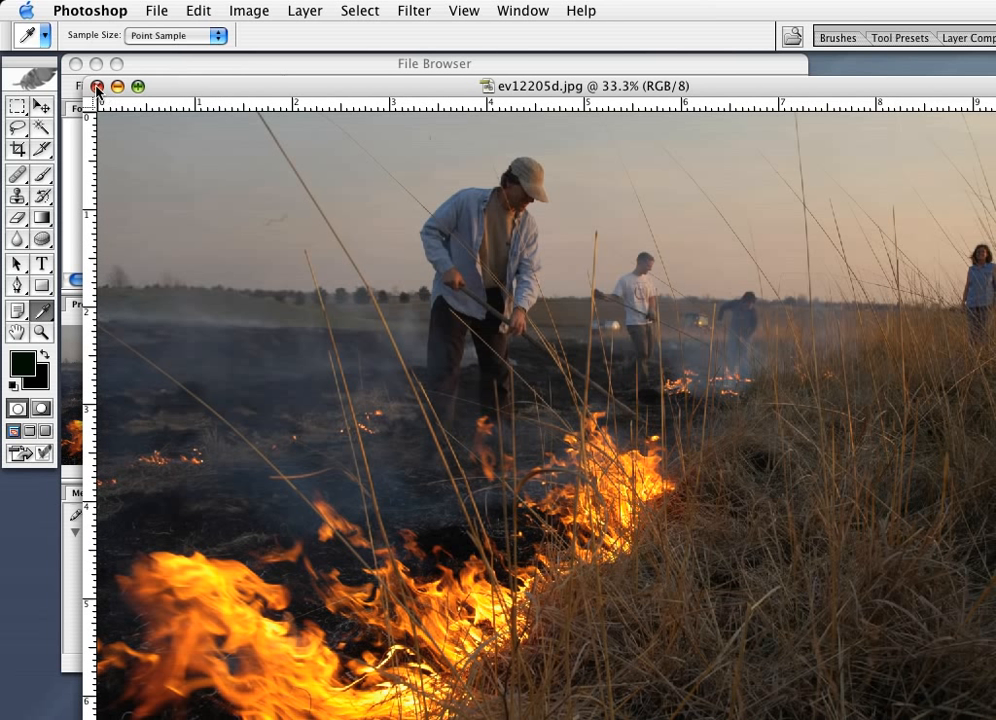
click(97, 88)
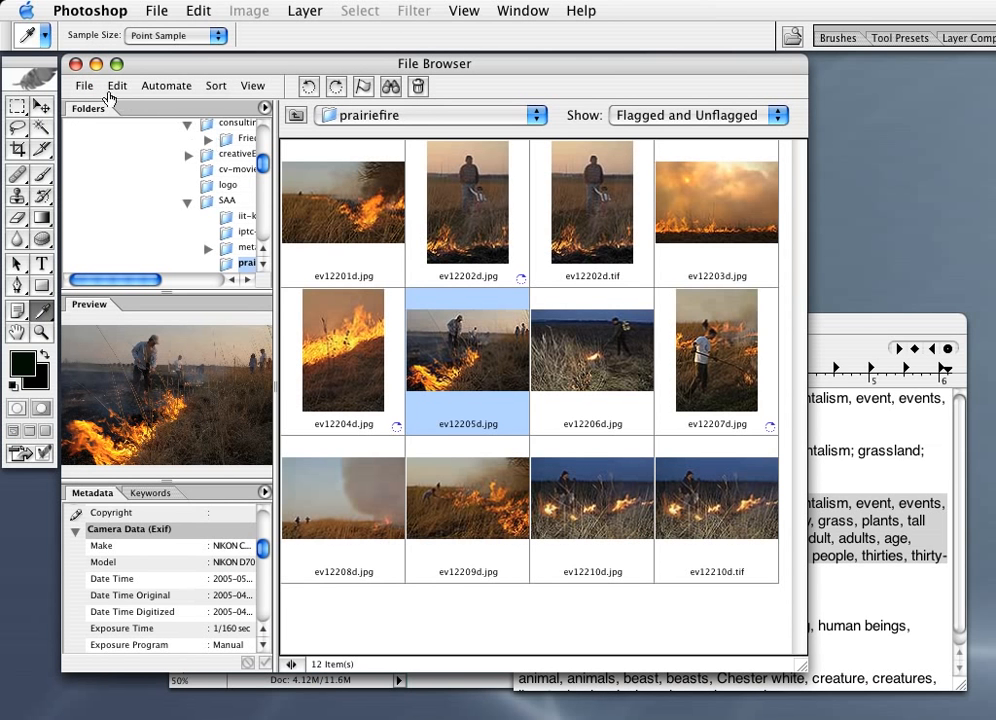
Step: Paste the copied keyword list into the Keywords of ev12205d.jpg through the File Browser's File Info, apply it, and check the metadata listing
click(84, 85)
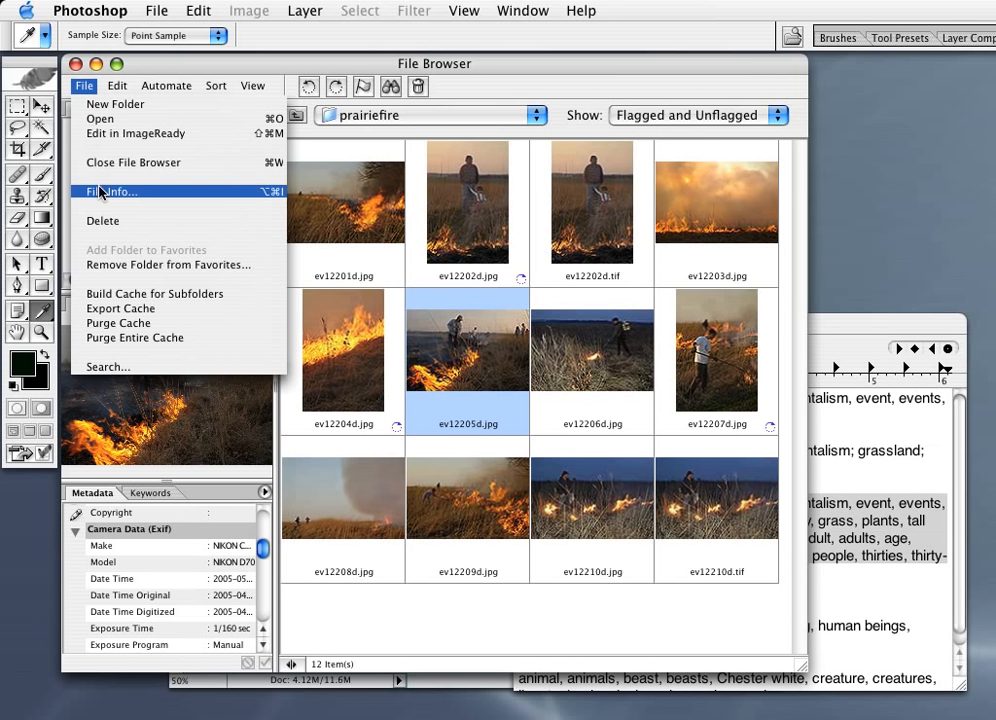
click(100, 192)
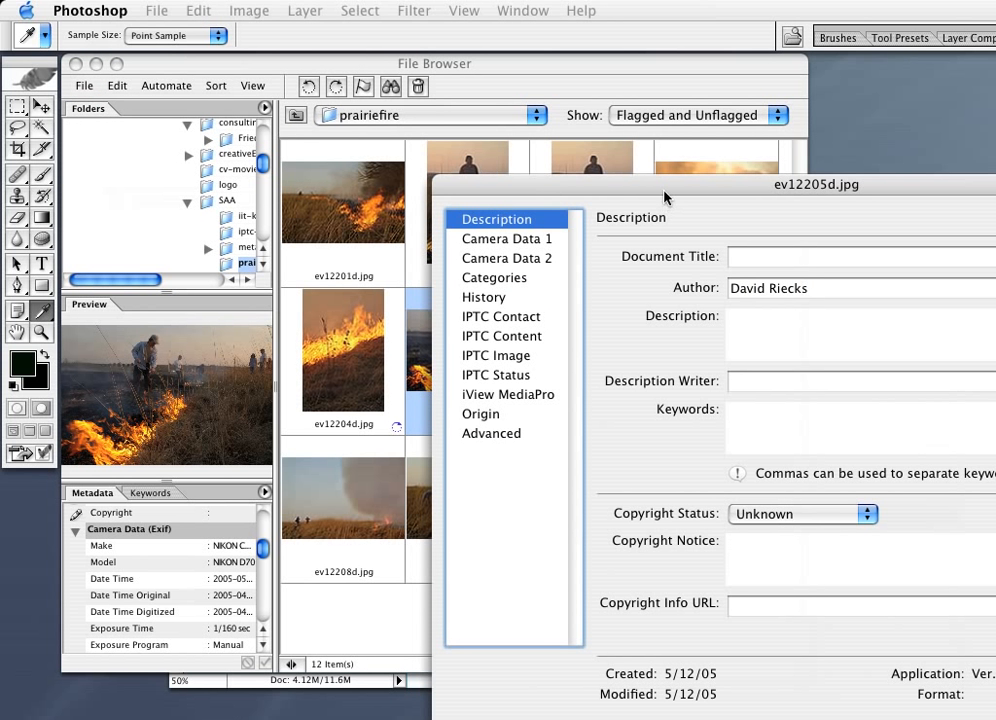
drag(665, 196, 307, 69)
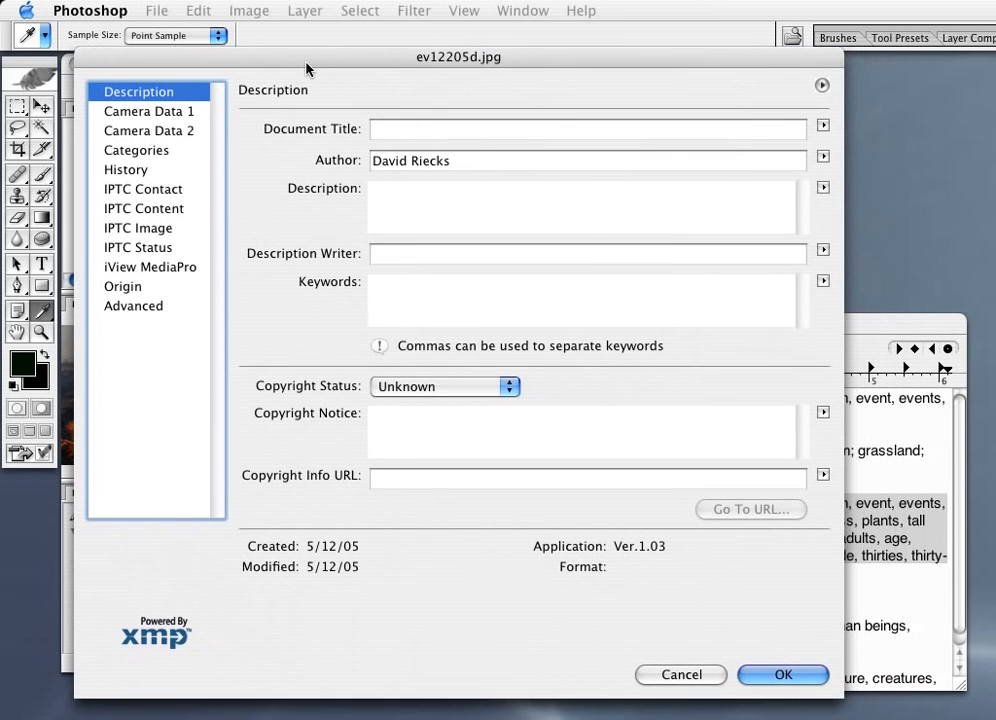
click(398, 290)
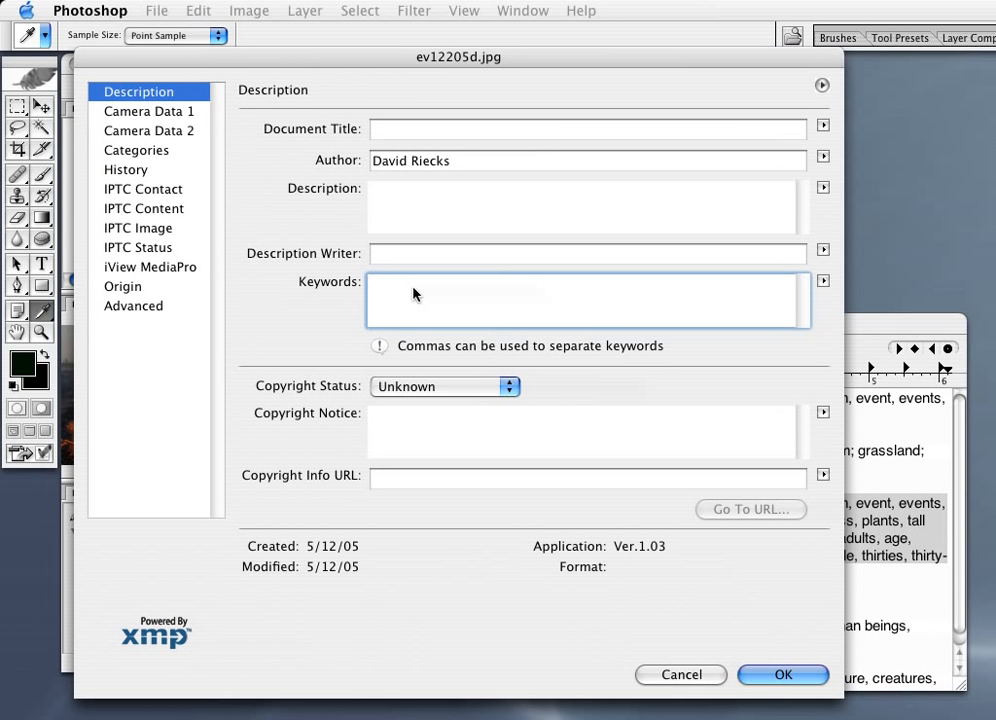
key(super+v)
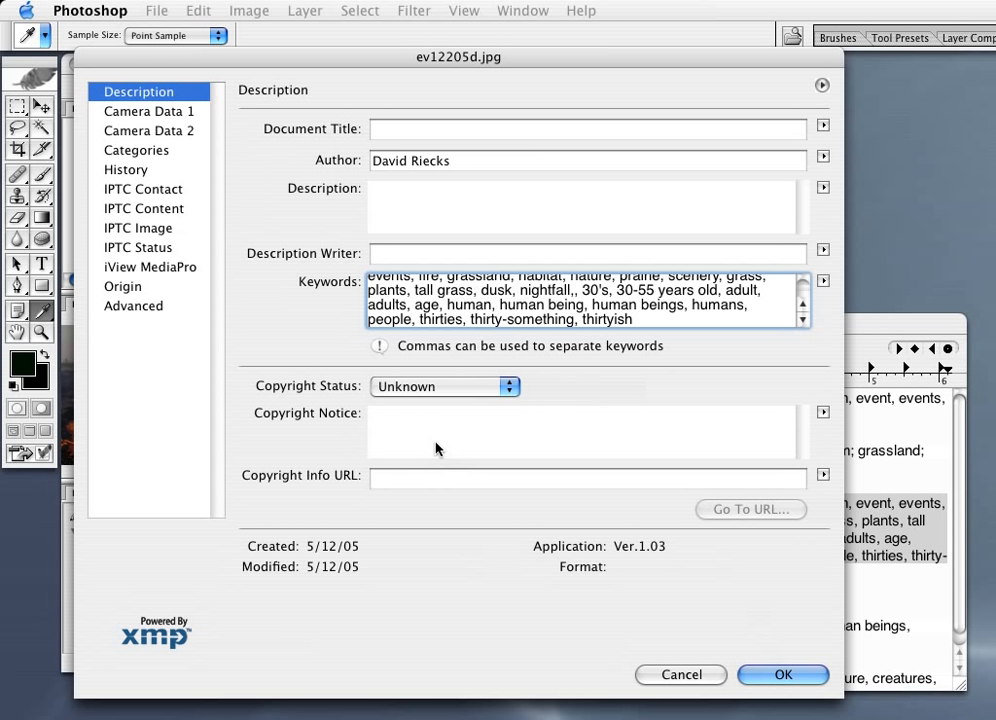
key(Return)
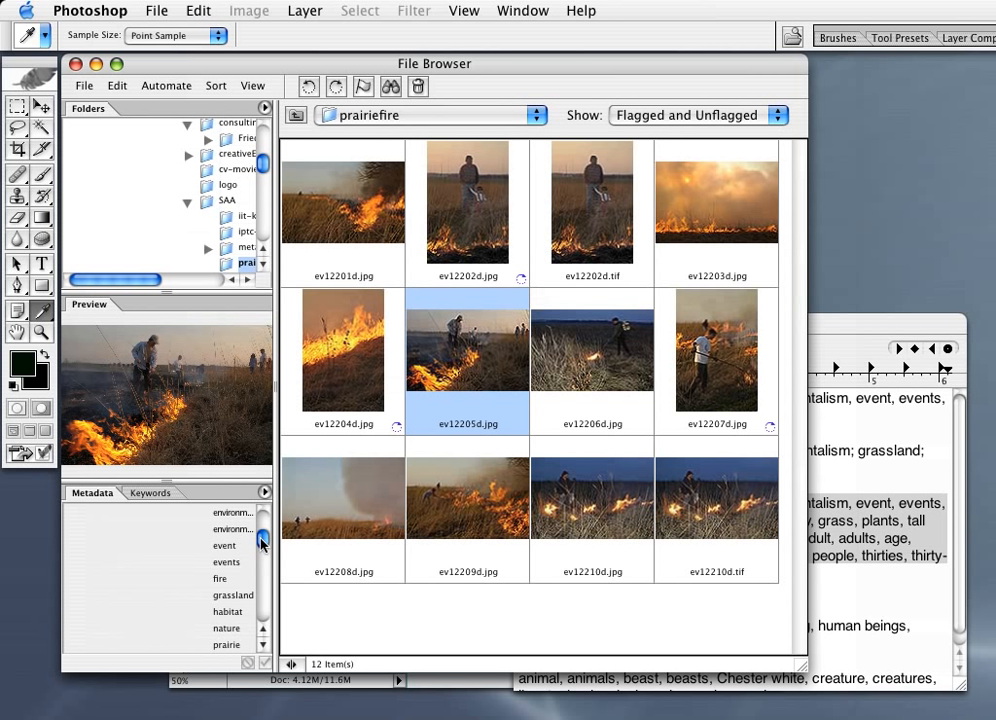
mouse_move(263, 542)
mouse_down()
mouse_move(262, 516)
mouse_move(262, 538)
mouse_up()
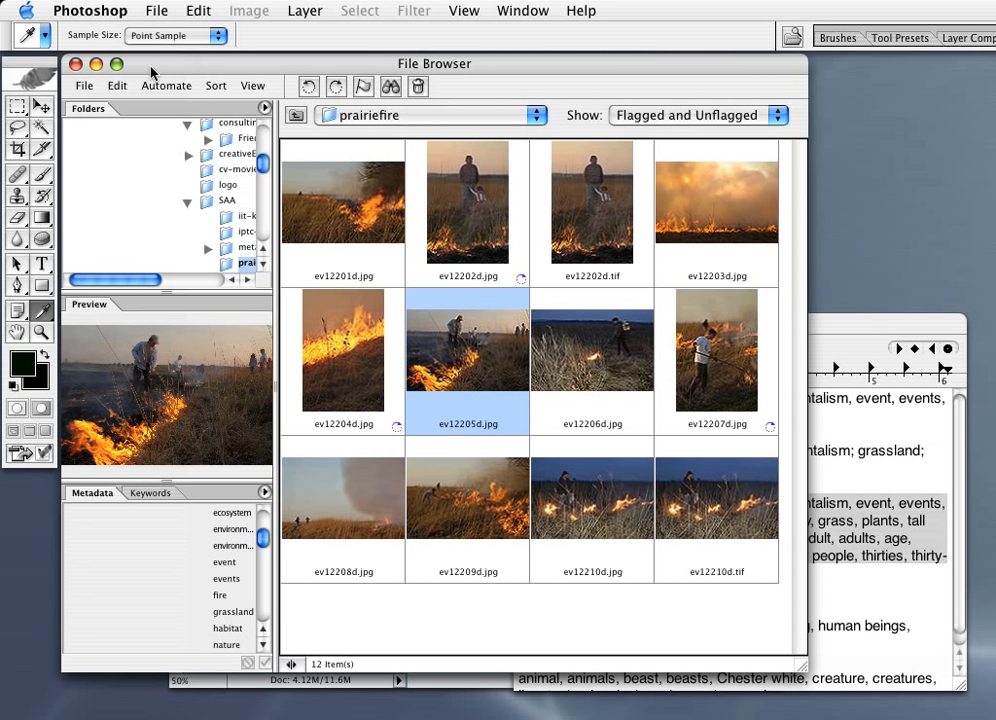
Step: Switch to iView MediaPro and select ev12207d.jpg in the prairiefire catalog
click(795, 39)
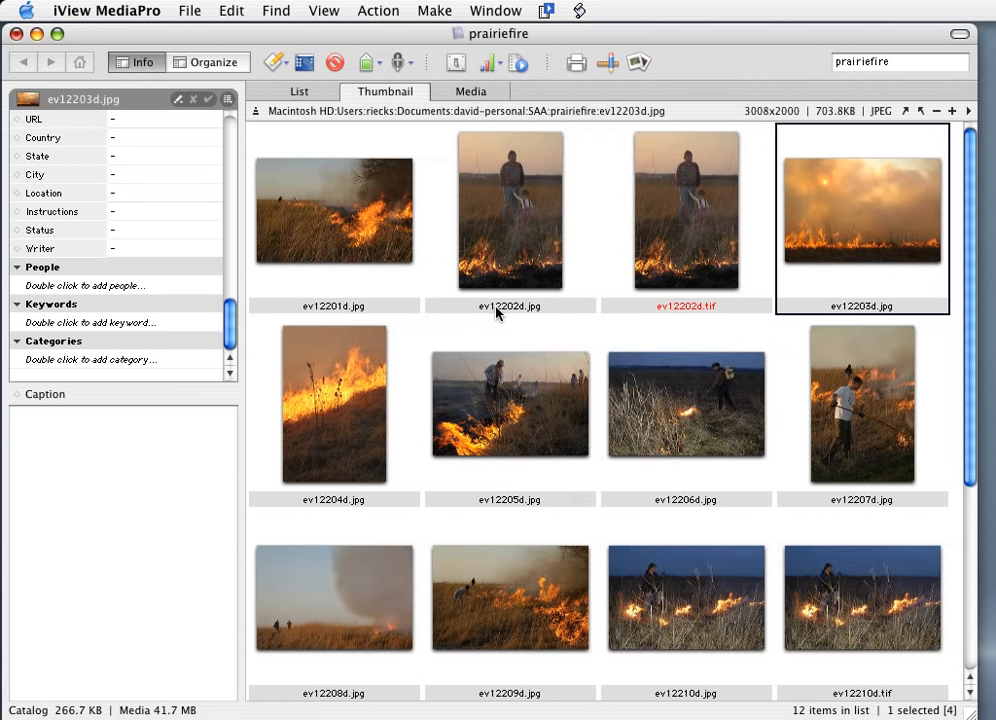
click(850, 412)
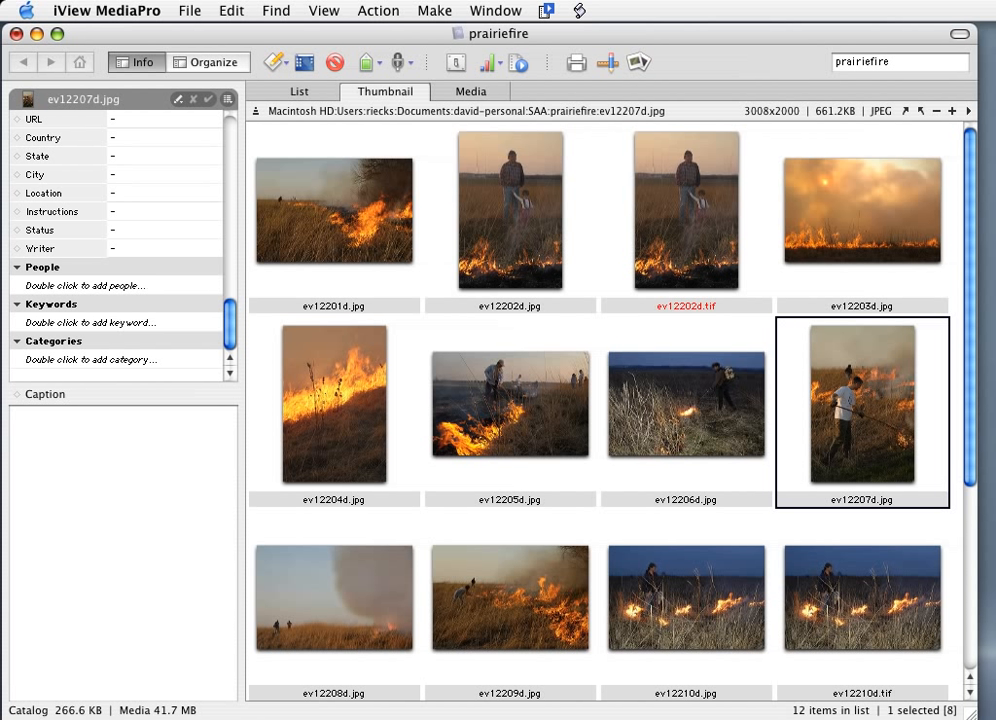
key(super+Tab)
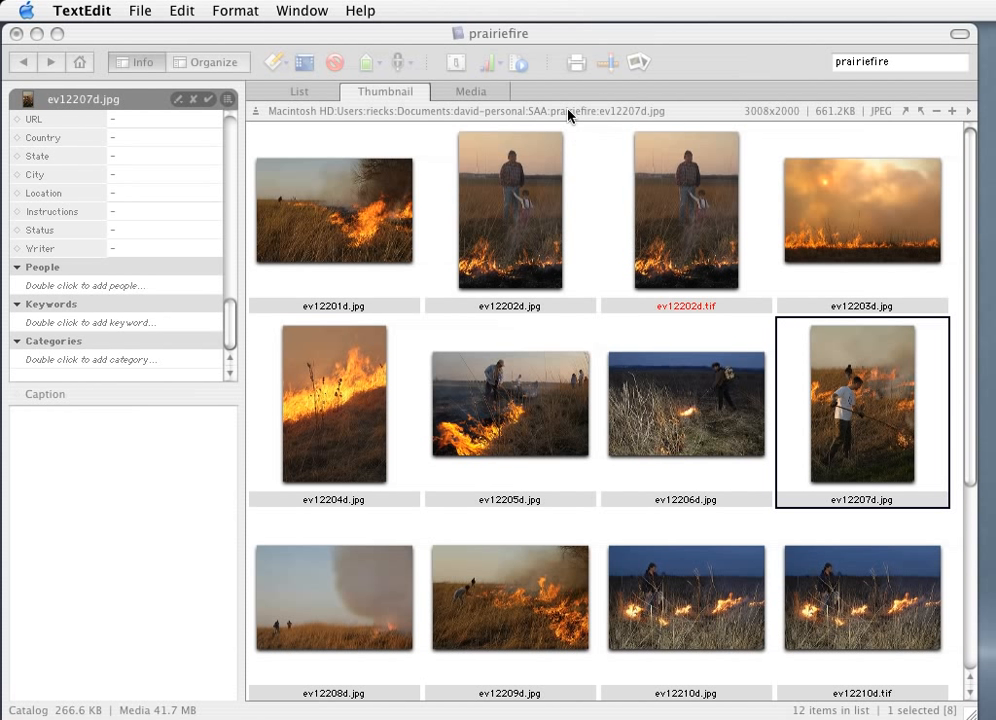
click(895, 425)
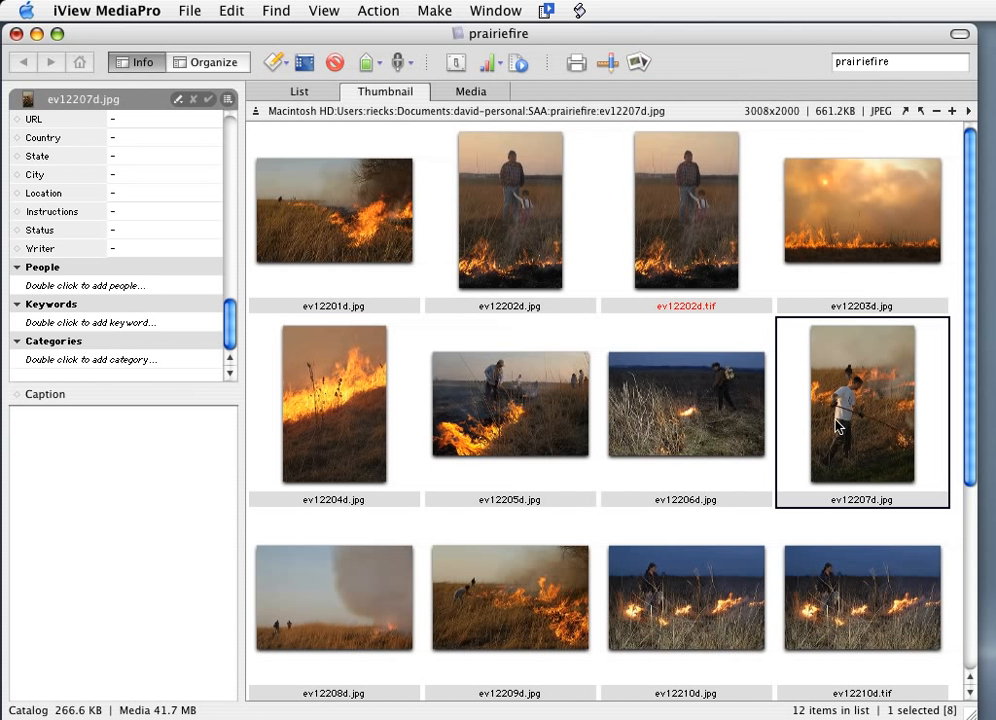
Step: Try a contiguous selection from ev12207d.jpg to ev12210d.tif and a multiple selection of ev12201d, ev12202d, ev12206d to ev12209d and ev12210d.tif
shift+click(873, 612)
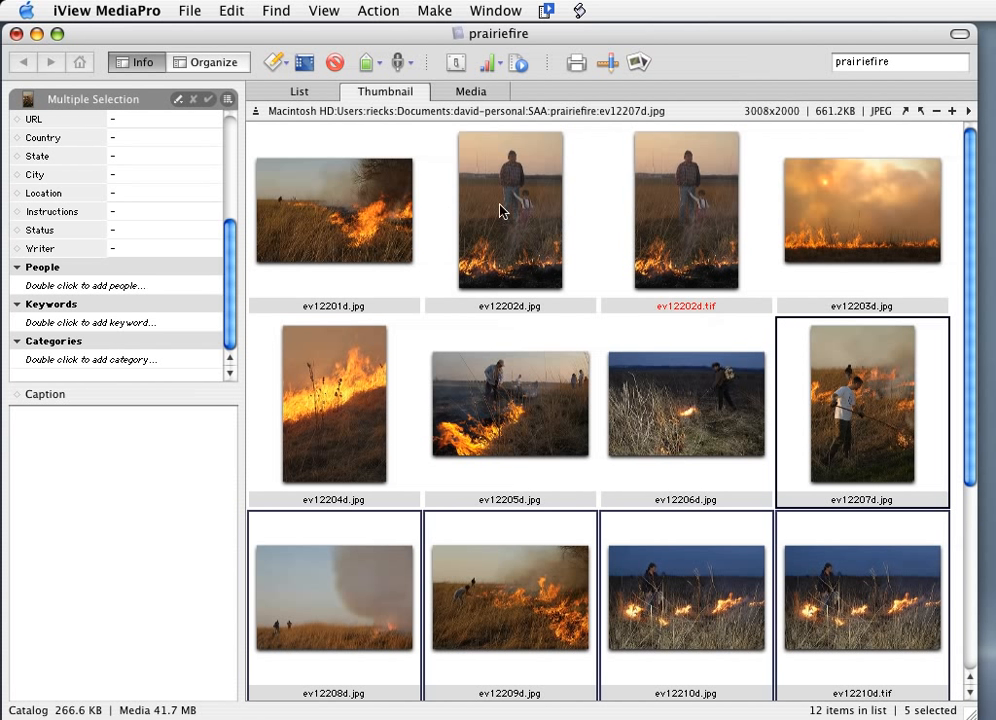
click(345, 217)
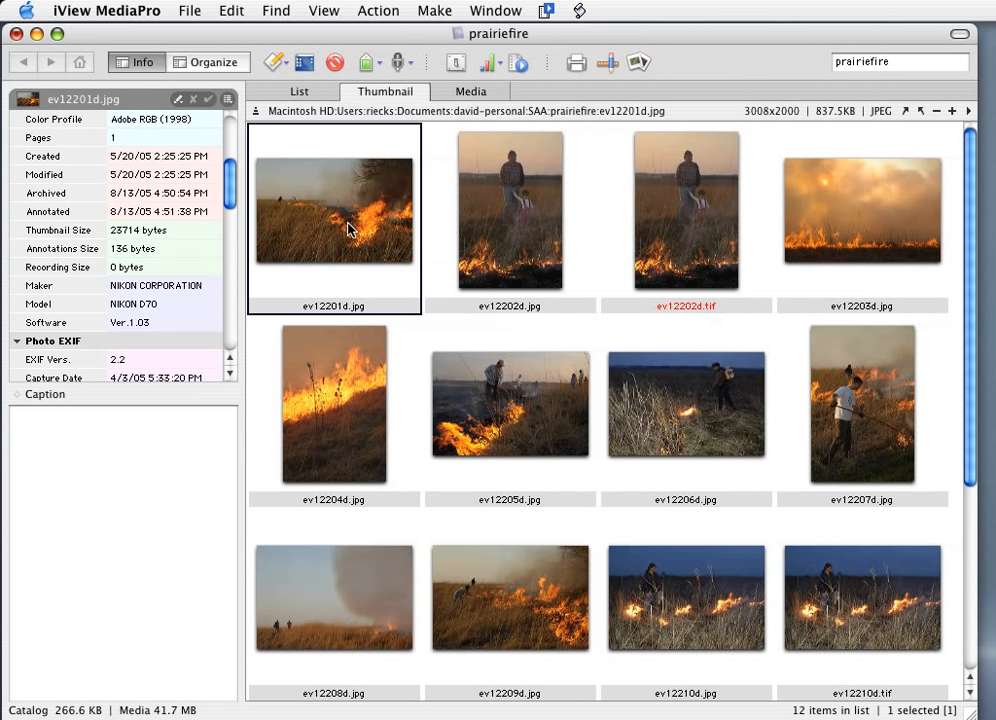
shift+click(507, 225)
super+click(702, 417)
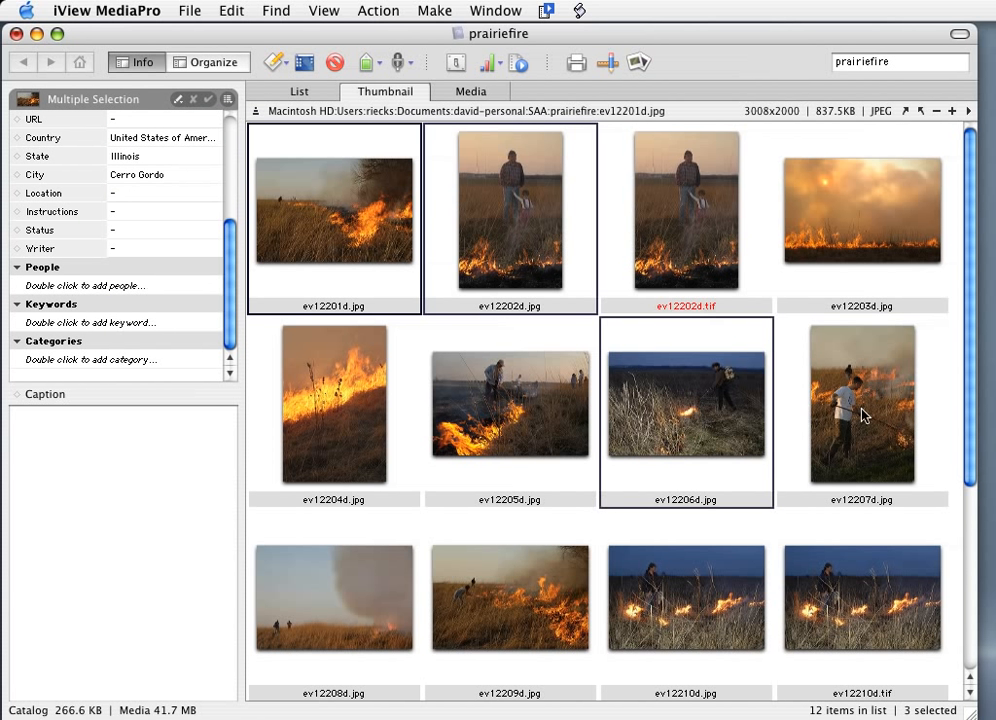
super+click(865, 411)
super+click(887, 596)
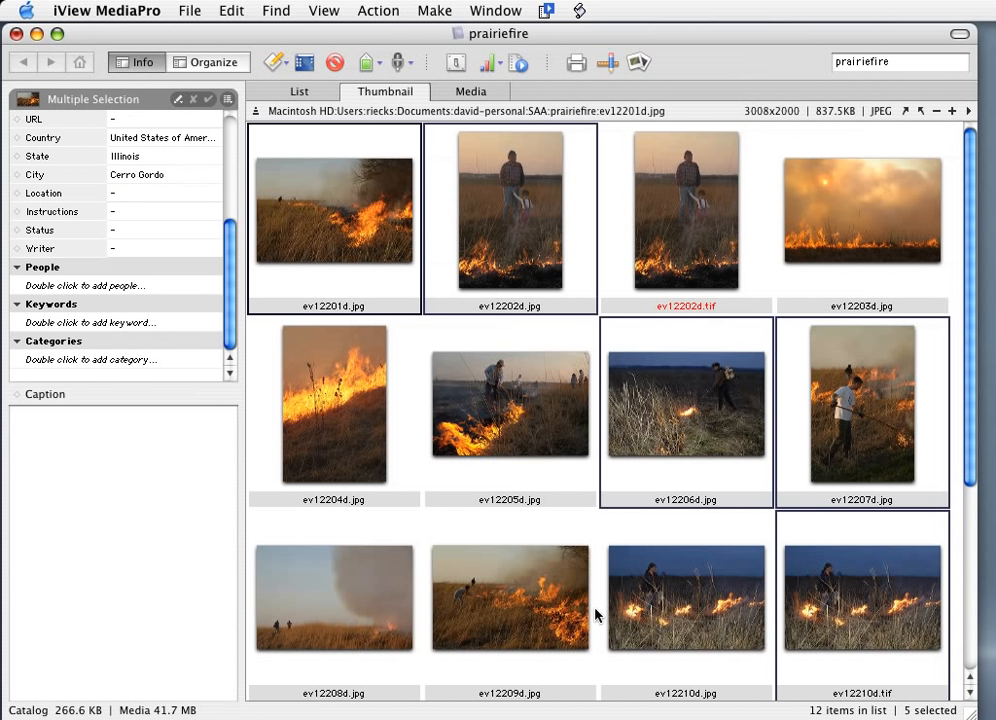
super+click(485, 616)
super+click(333, 627)
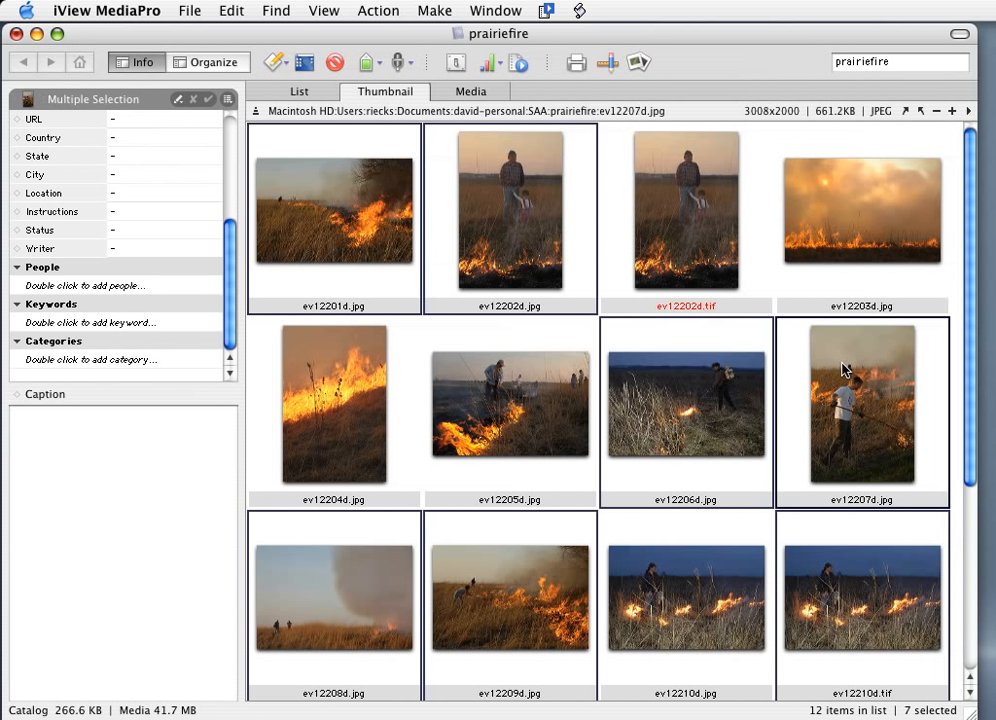
Step: Clear the multiple selection and select only ev12207d.jpg
click(849, 260)
click(863, 380)
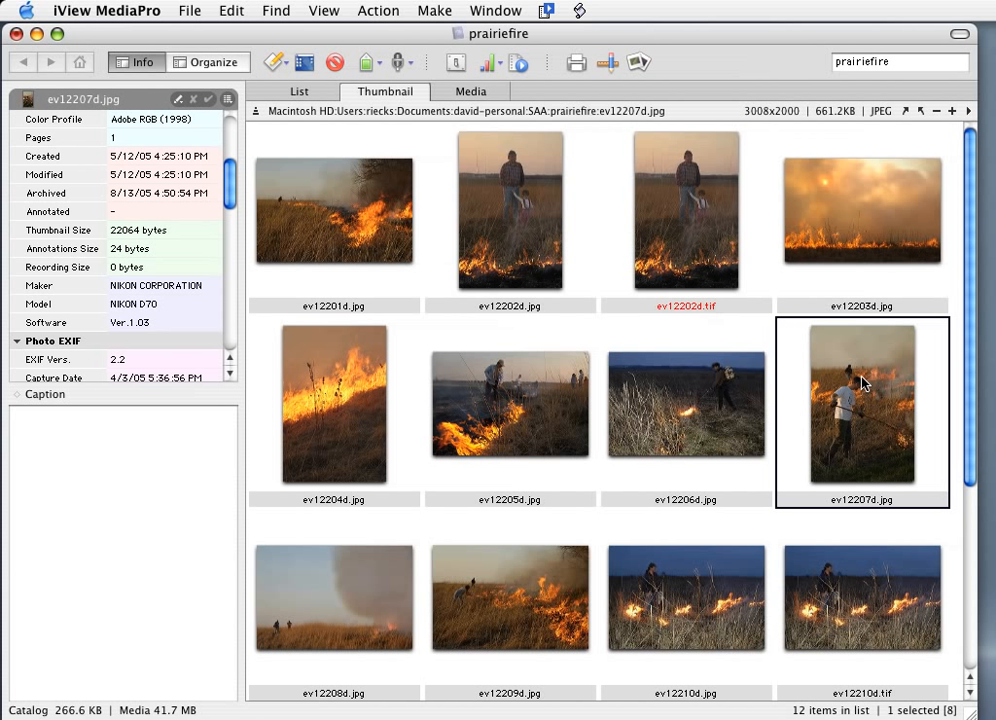
Step: Batch add the copied comma-separated keyword list, ending in "thirty-something, thirtyish", to ev12207d.jpg with the annotation script and check its Keywords
click(579, 12)
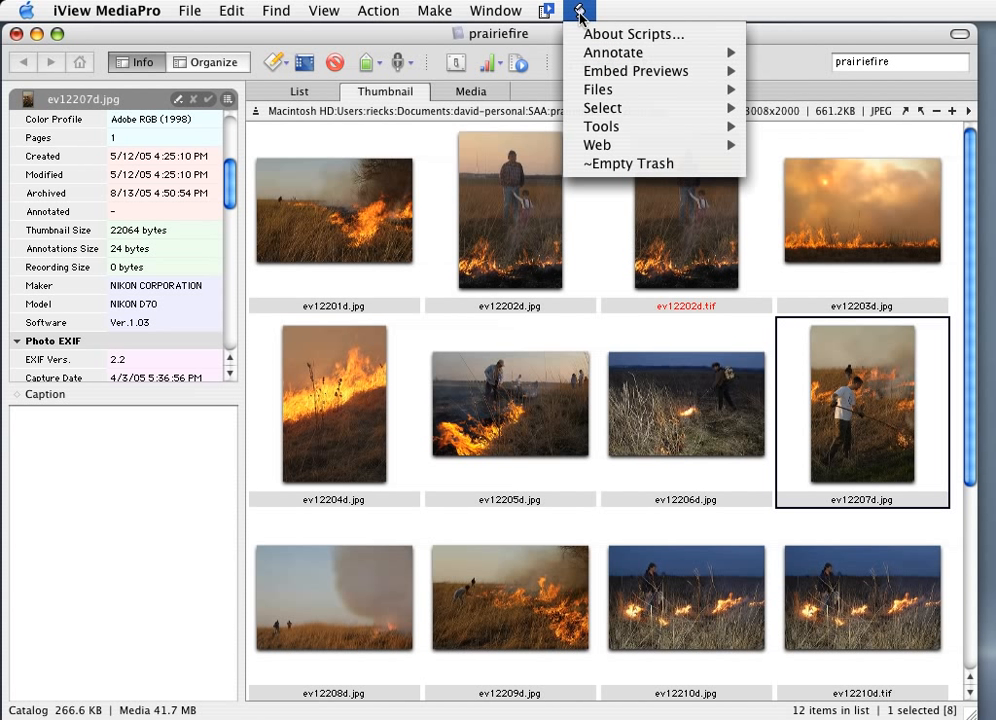
mouse_move(602, 58)
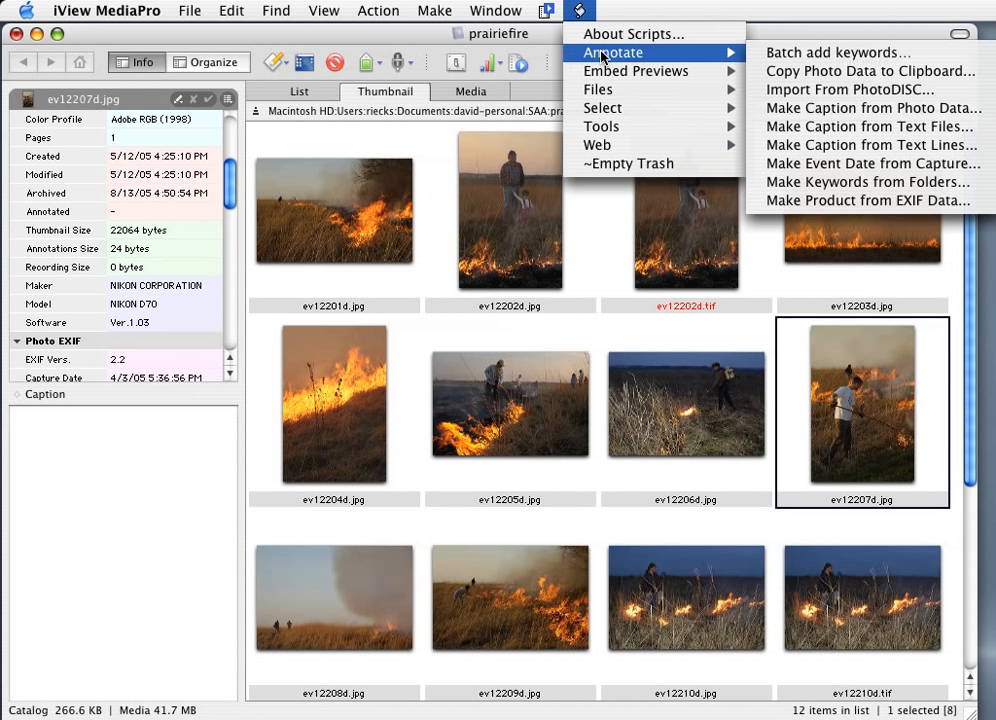
click(785, 58)
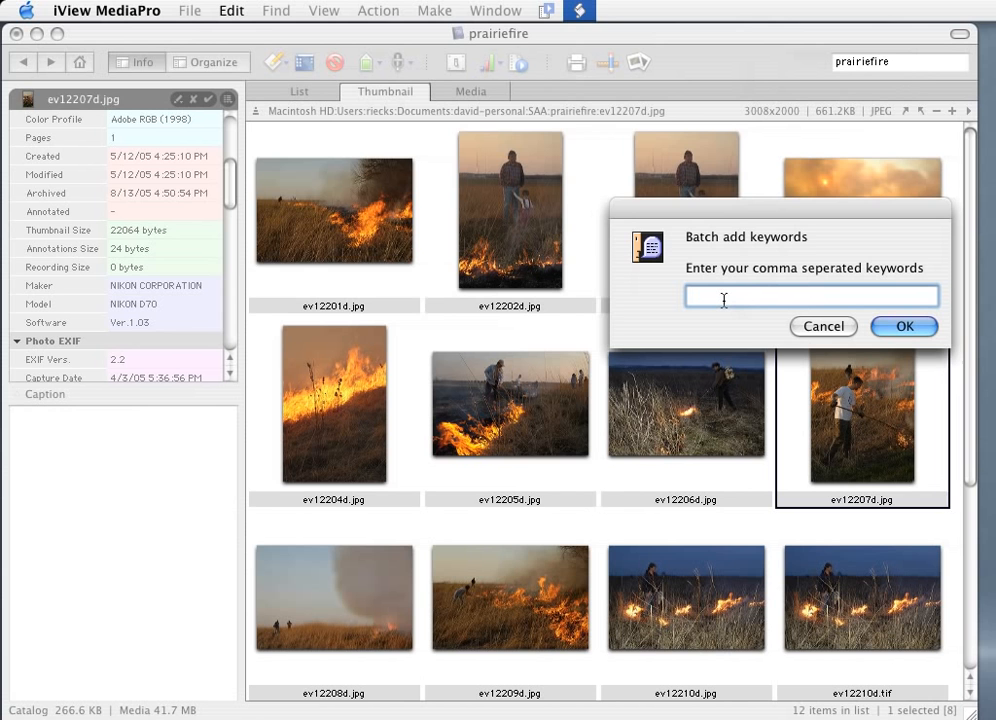
click(229, 18)
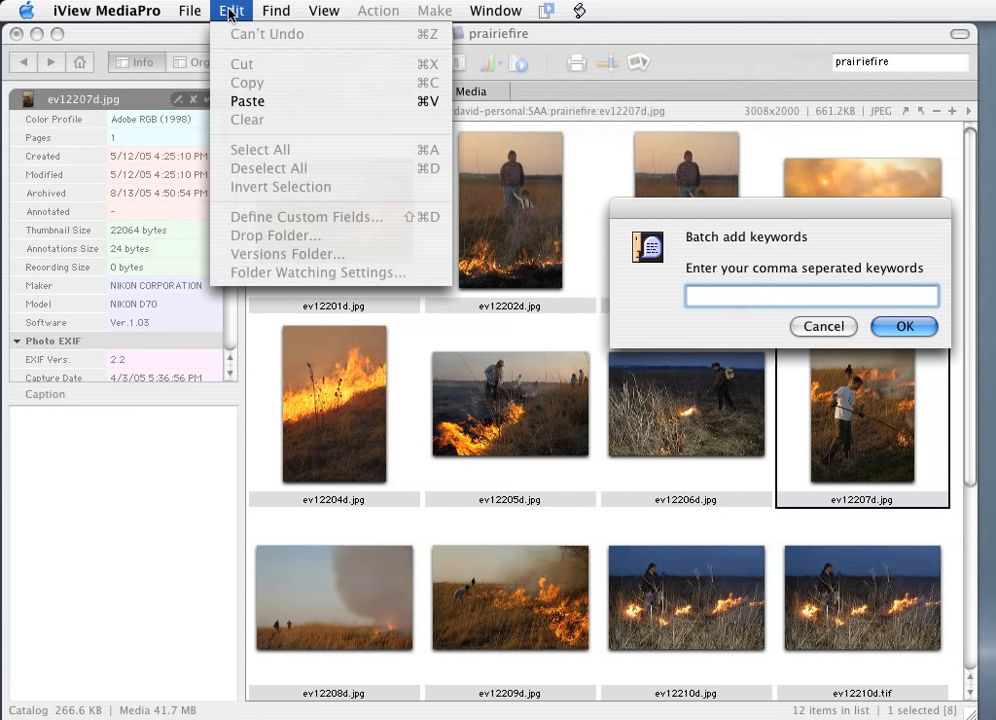
click(248, 102)
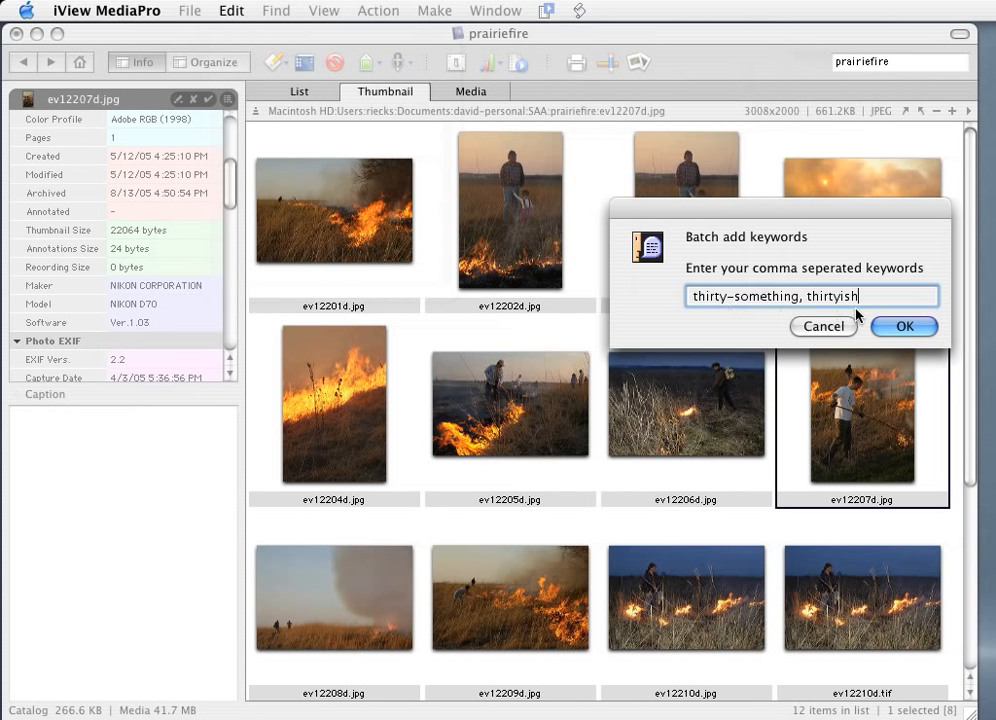
click(901, 327)
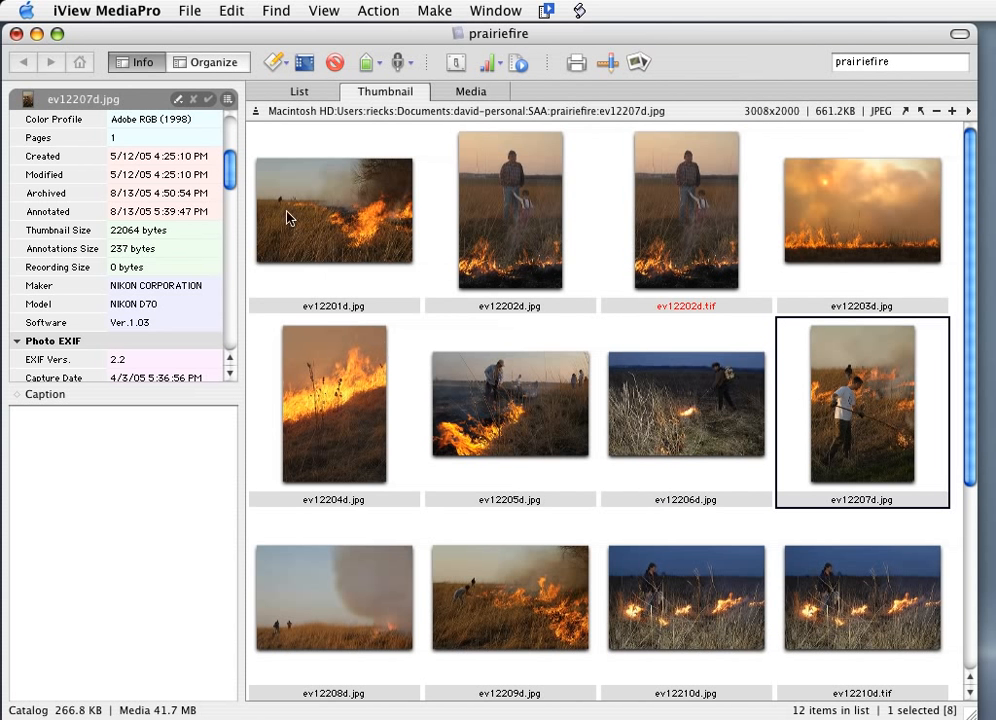
drag(228, 170, 221, 318)
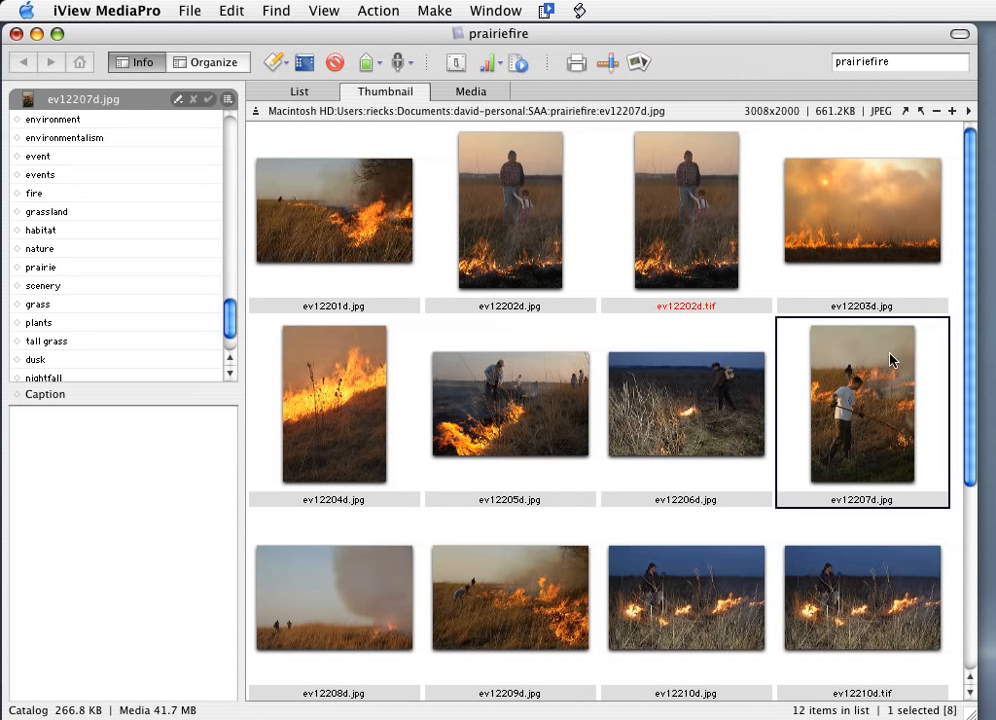
Step: Check ev12206d.jpg and ev12201d.jpg for keywords, then select every image in the catalog and batch add the copied keyword list to all of them
click(707, 411)
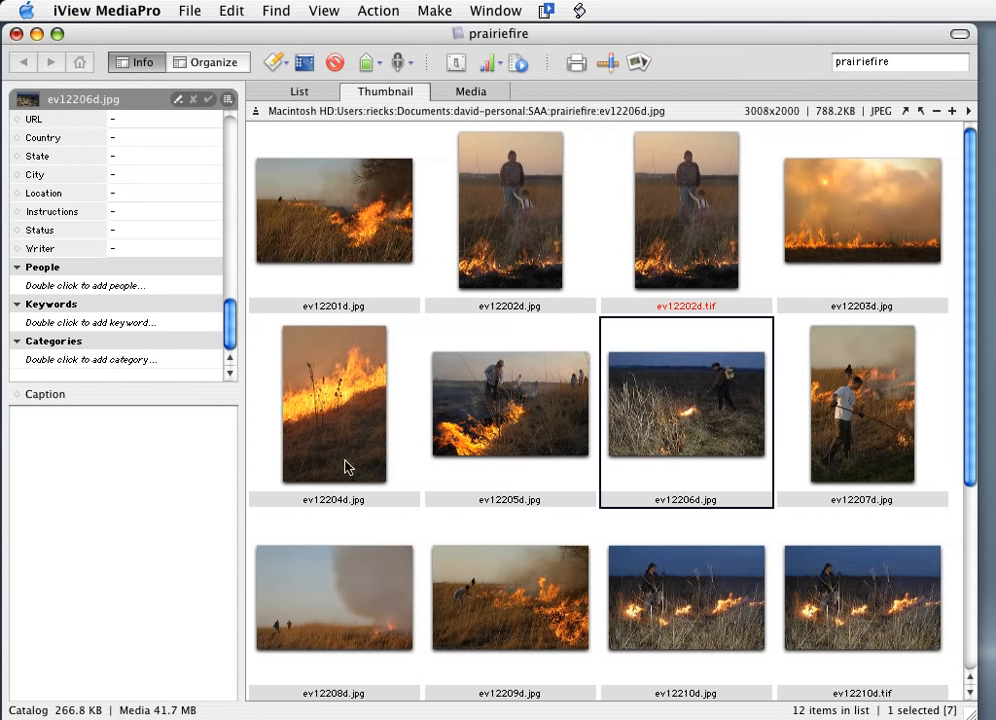
click(326, 232)
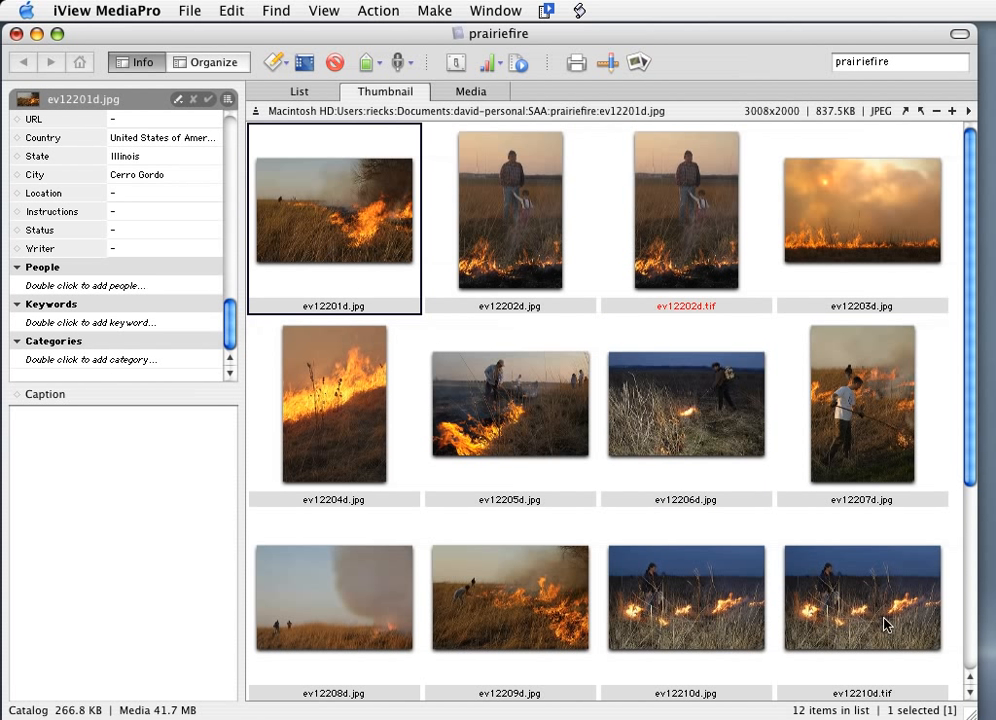
key(super+a)
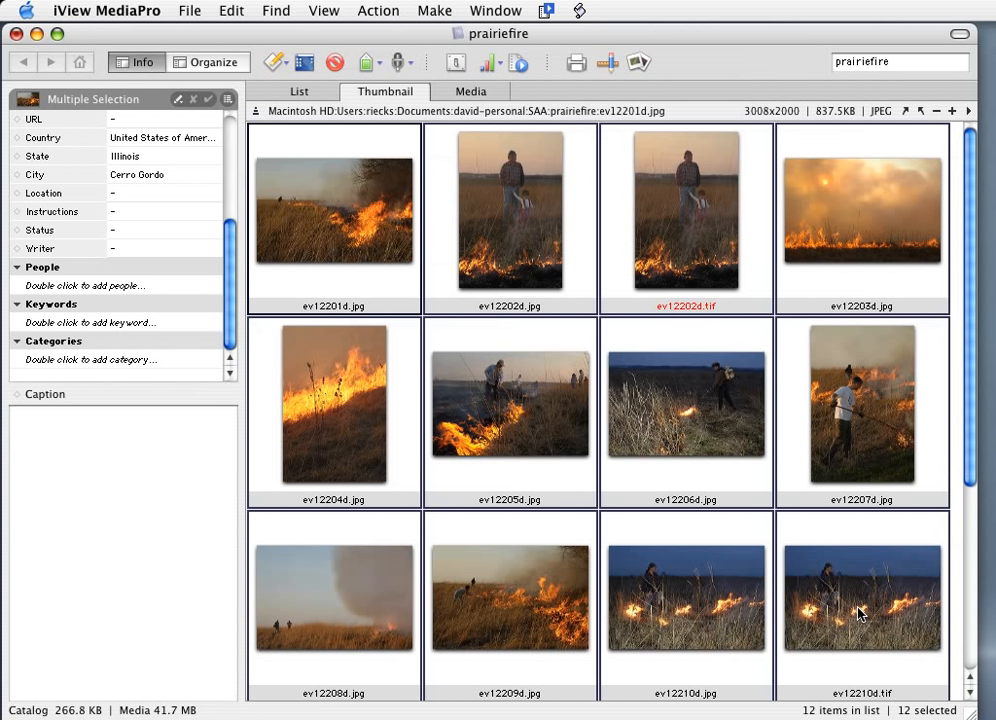
click(580, 11)
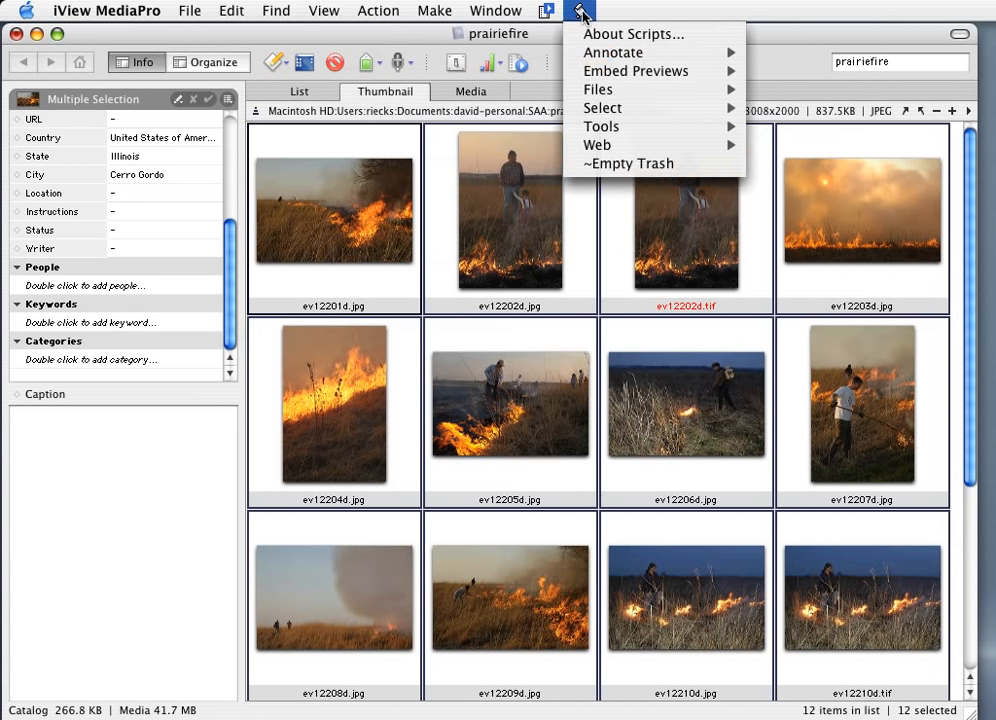
click(580, 11)
click(580, 11)
mouse_move(590, 52)
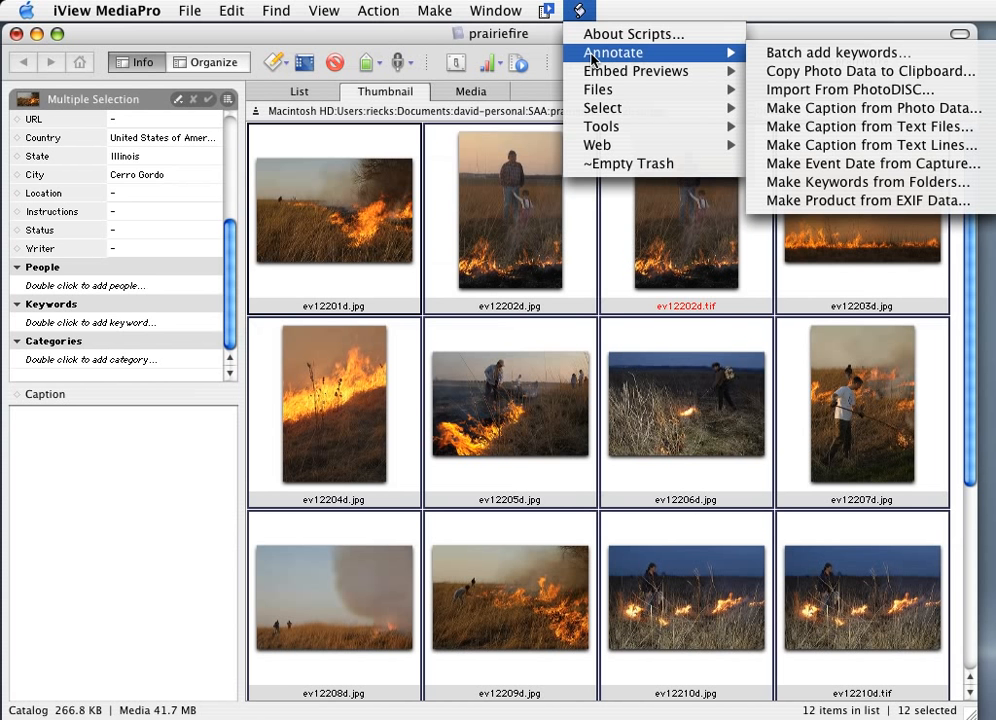
click(826, 56)
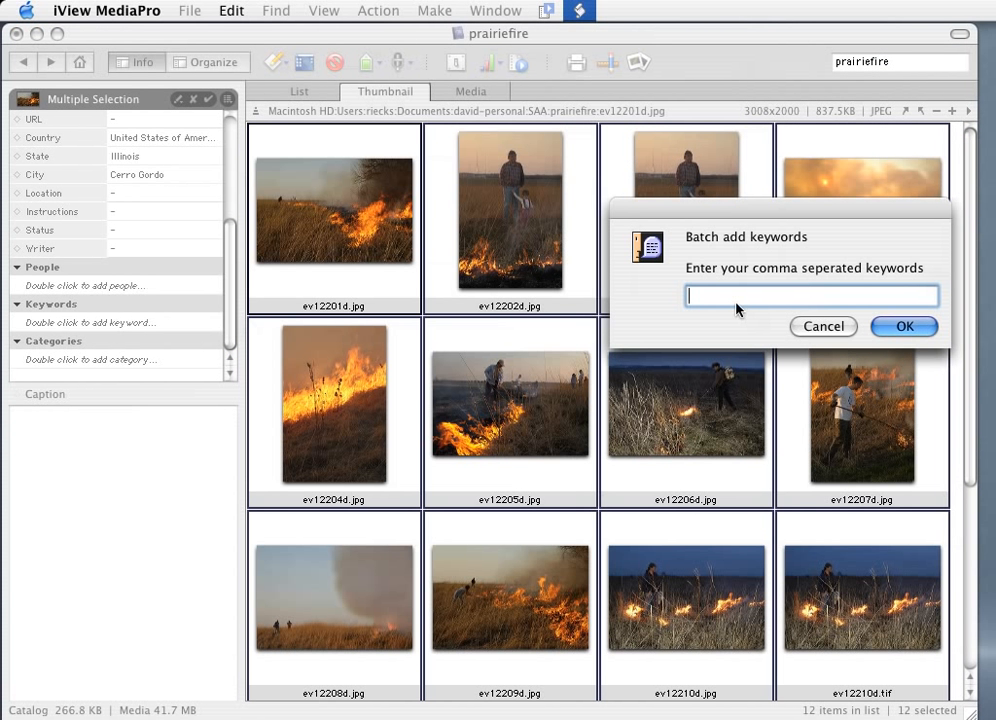
text(thirty-something, thirtyish)
click(900, 328)
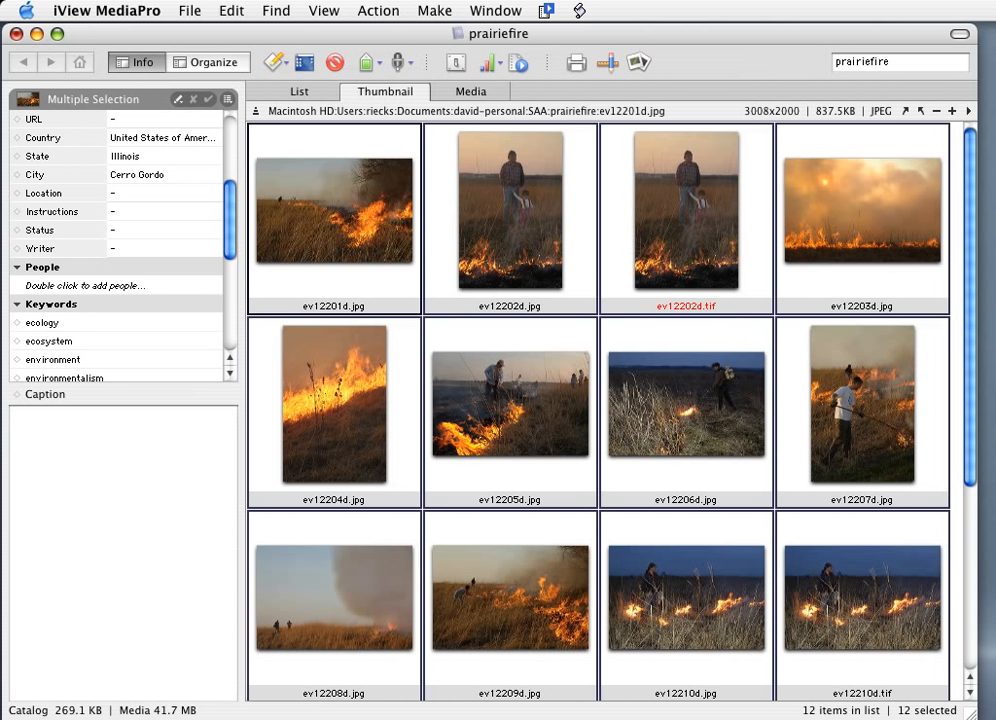
Step: Synchronize the annotations of all selected images by exporting them to the original files
click(373, 12)
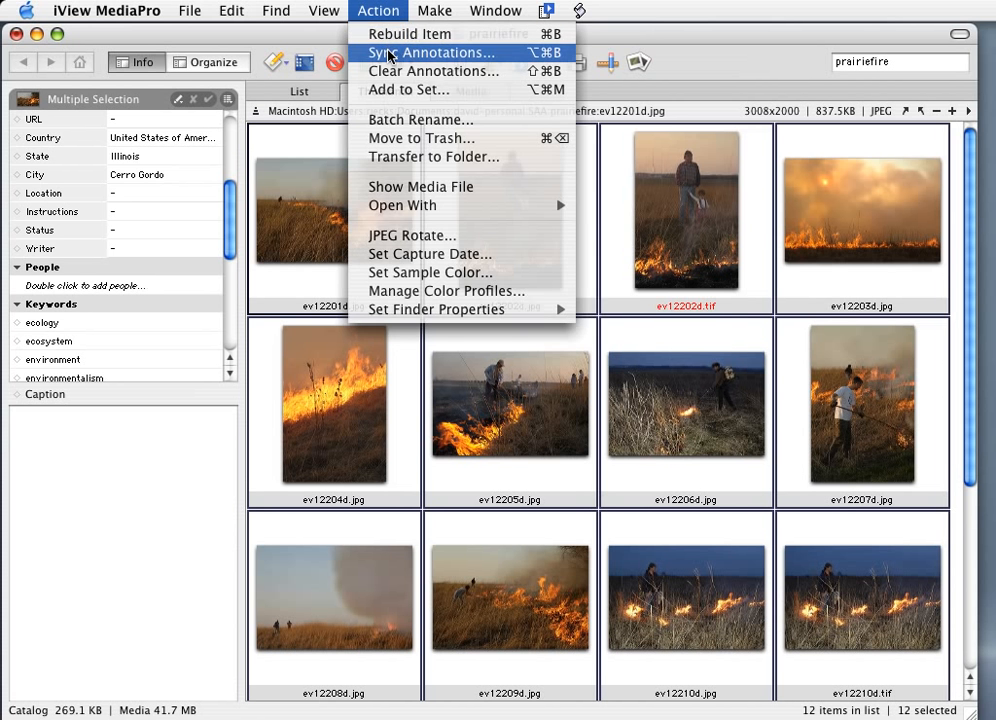
click(391, 53)
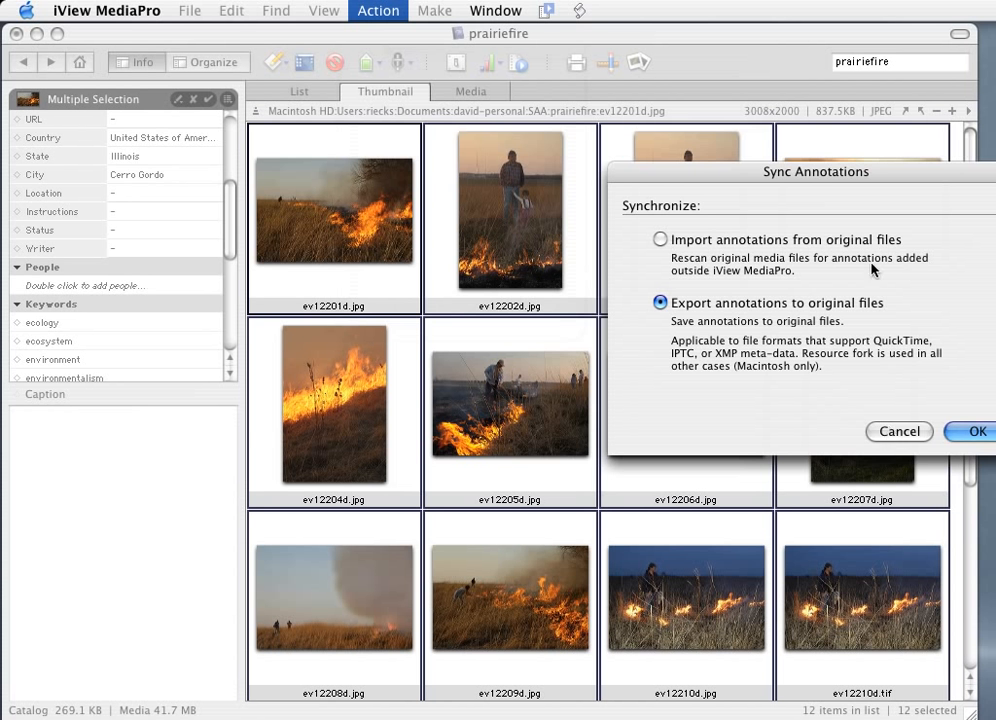
drag(824, 170, 586, 168)
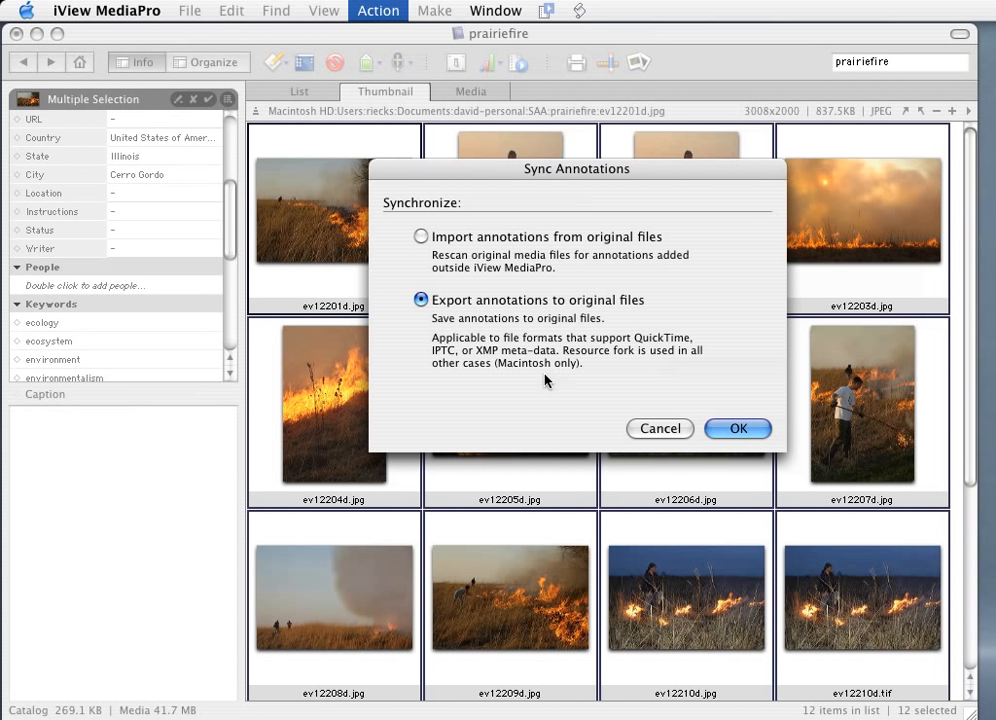
click(739, 429)
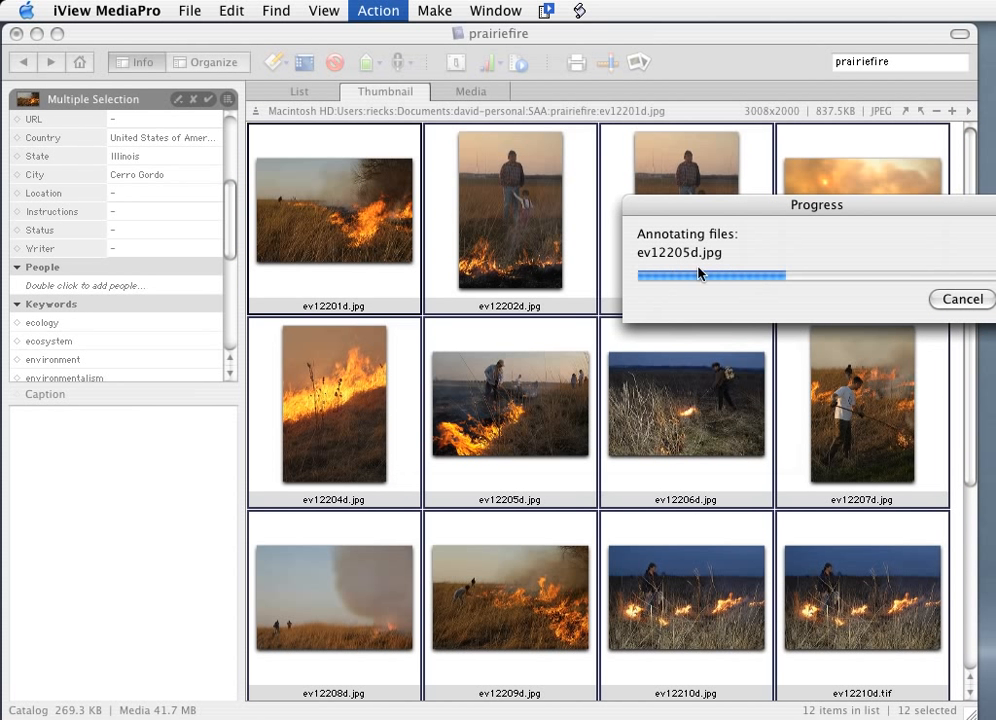